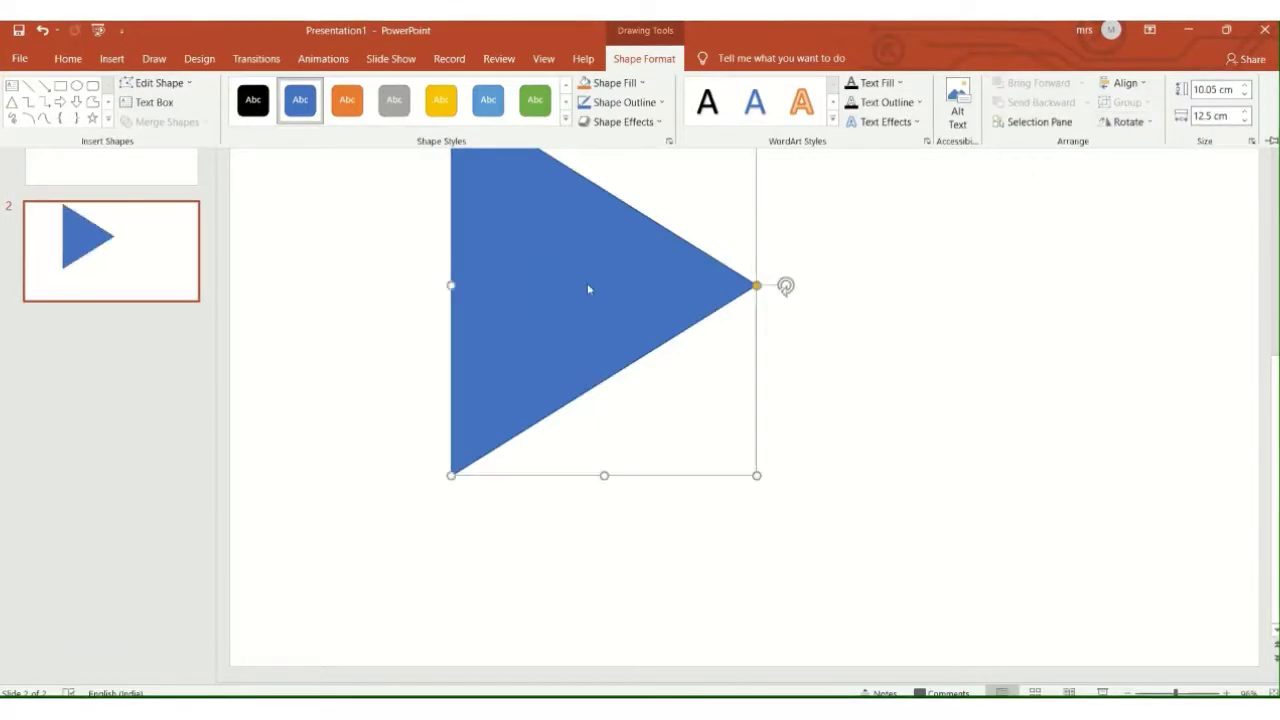
# Step: Move the blue triangle down and slightly left on the slide and remove its outline
pyautogui.hotkey('ctrl', 'F1')
pyautogui.moveTo(537, 311); pyautogui.dragTo(496, 379)
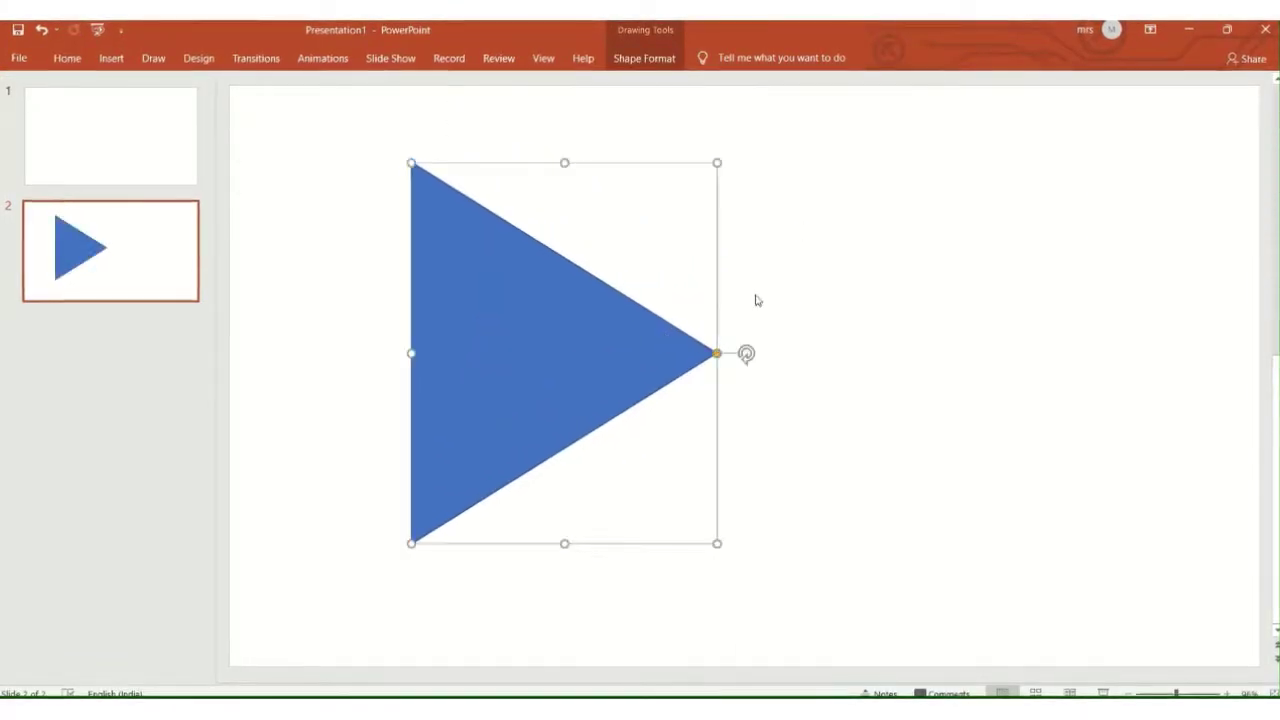
pyautogui.click(637, 66)
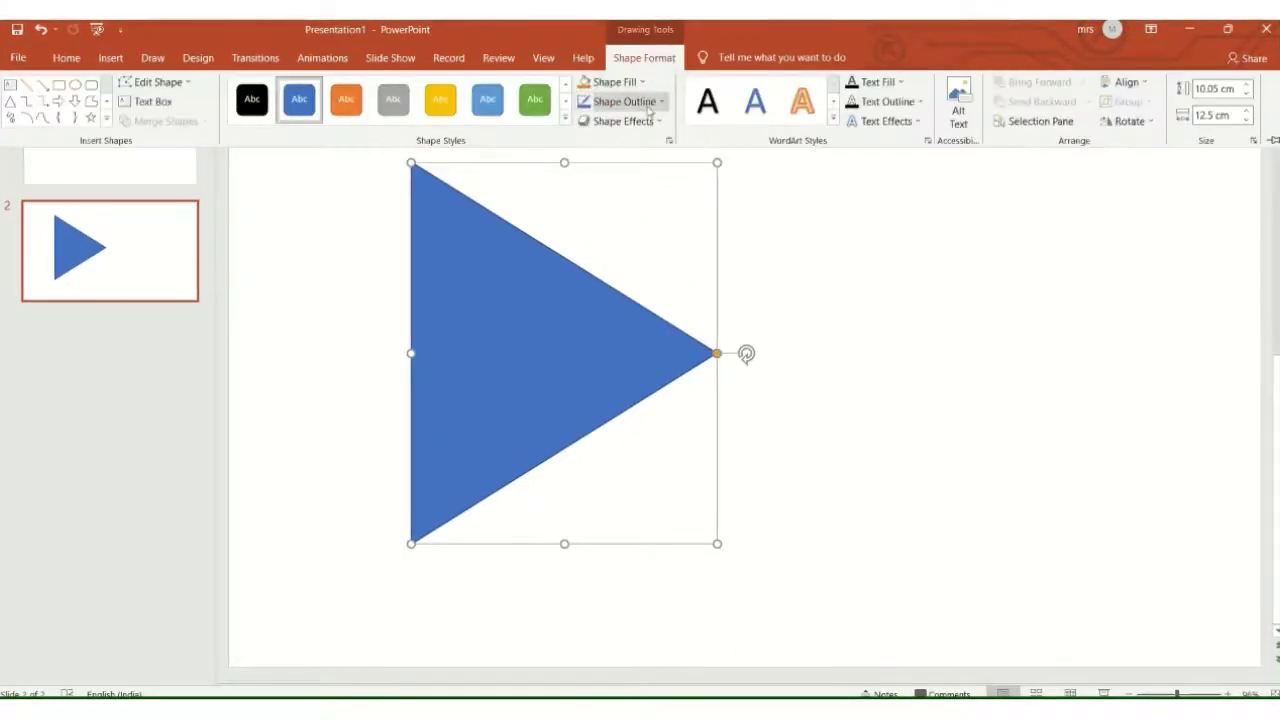
pyautogui.click(646, 101)
pyautogui.click(590, 250)
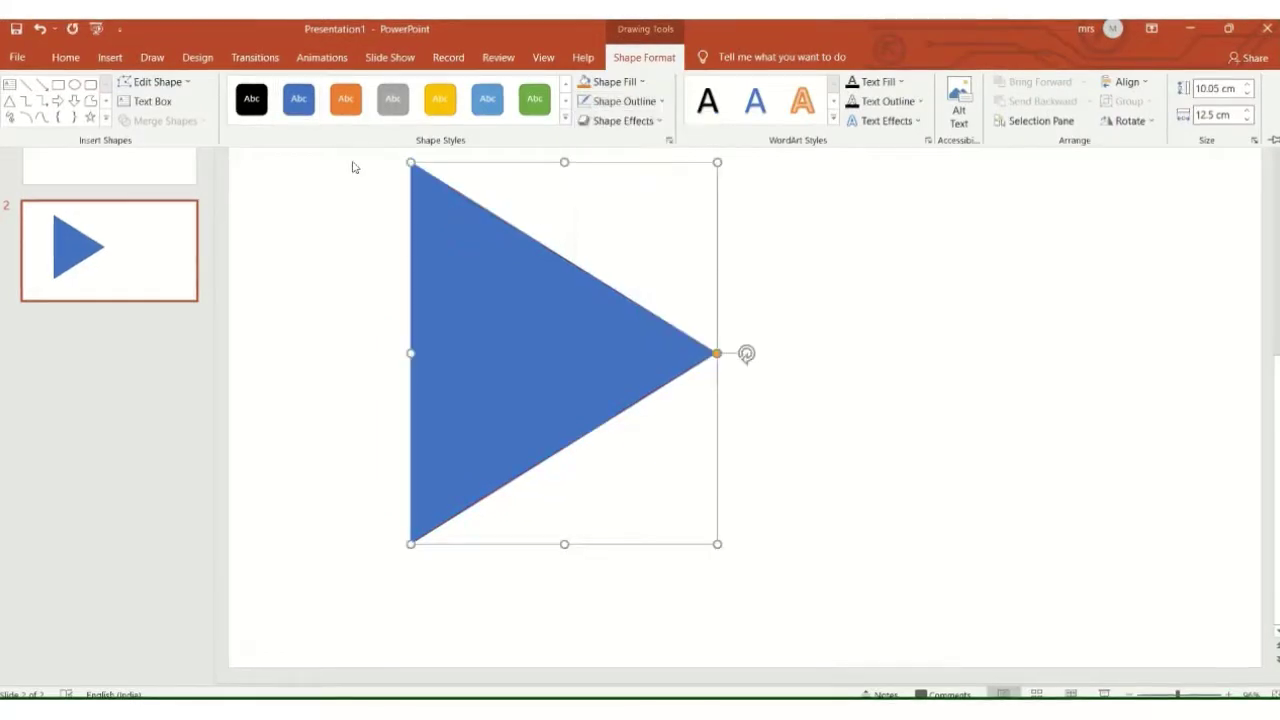
# Step: Draw a small circle about 1.06 cm in diameter inside the triangle near its upper-left corner
pyautogui.click(110, 57)
pyautogui.click(262, 125)
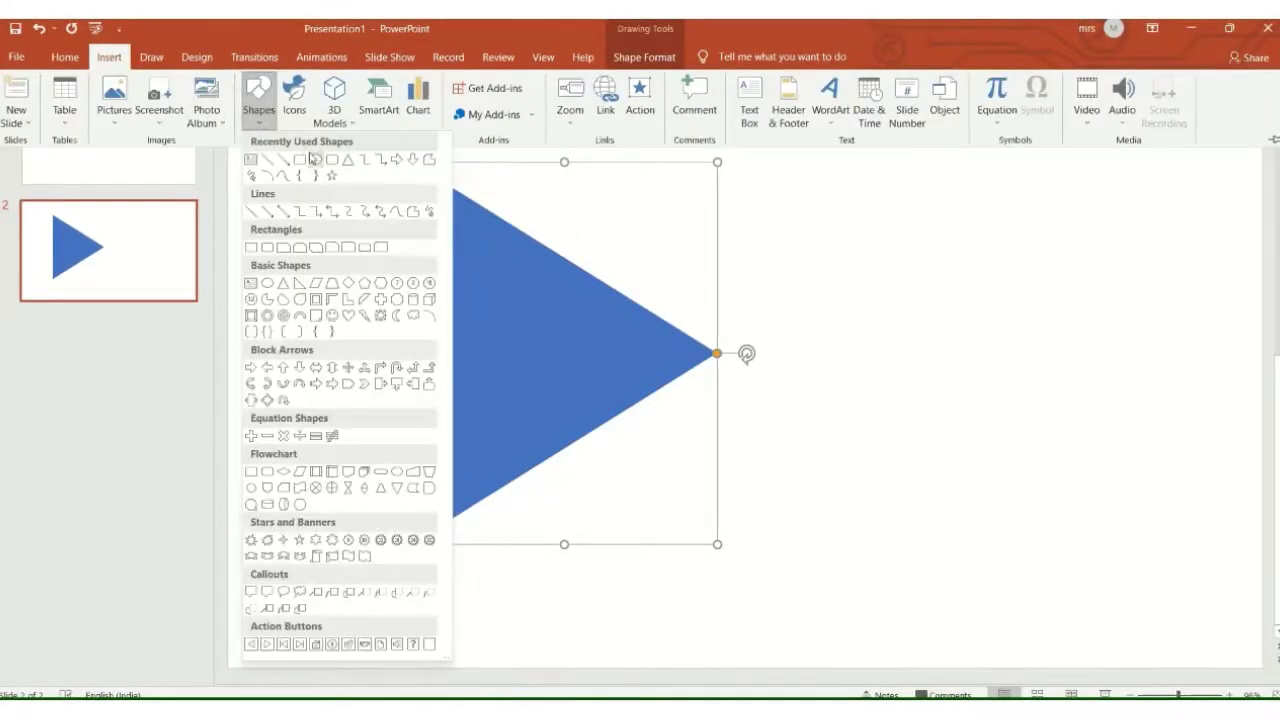
pyautogui.click(316, 158)
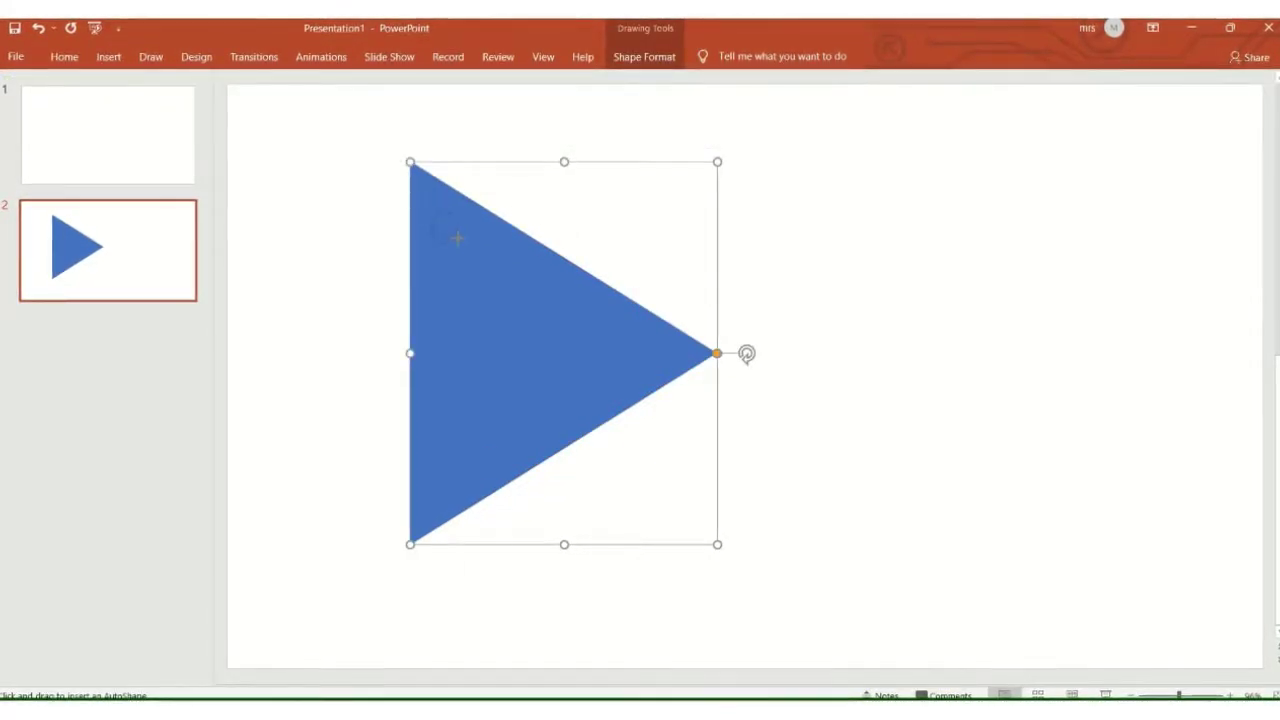
pyautogui.moveTo(430, 211); pyautogui.dragTo(462, 241)
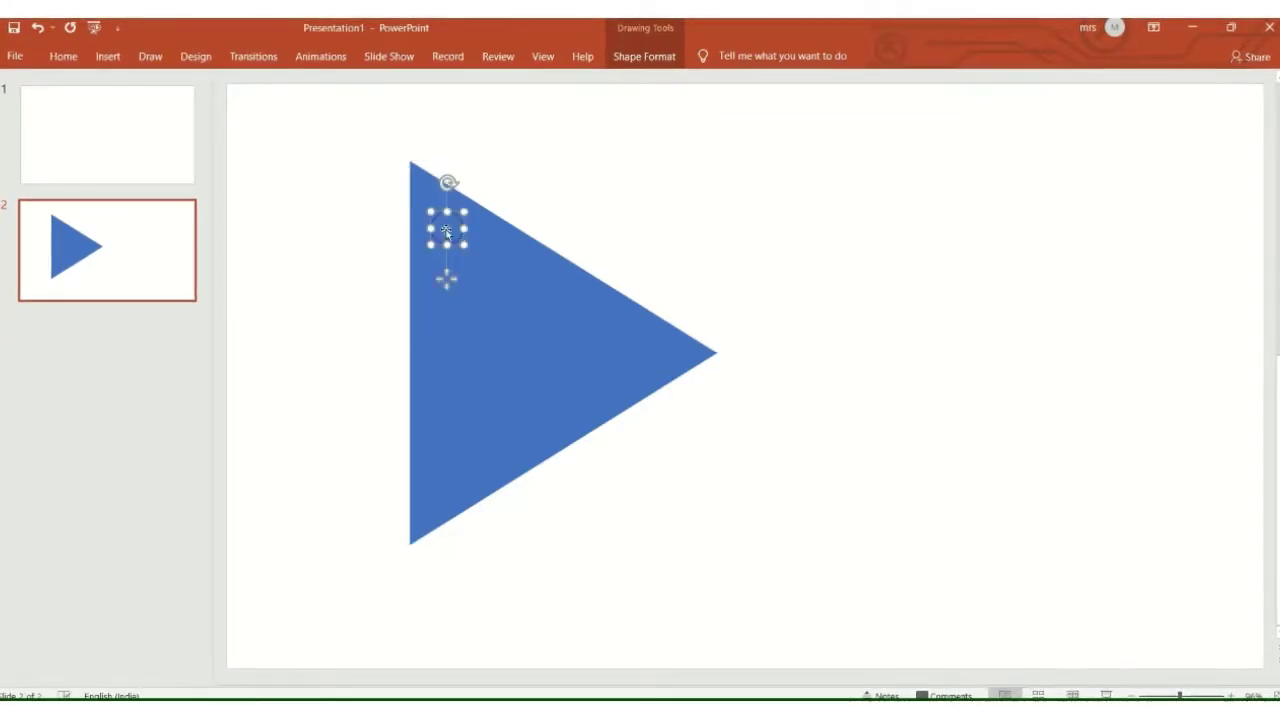
# Step: Fill the small circle with orange and remove its outline
pyautogui.click(644, 56)
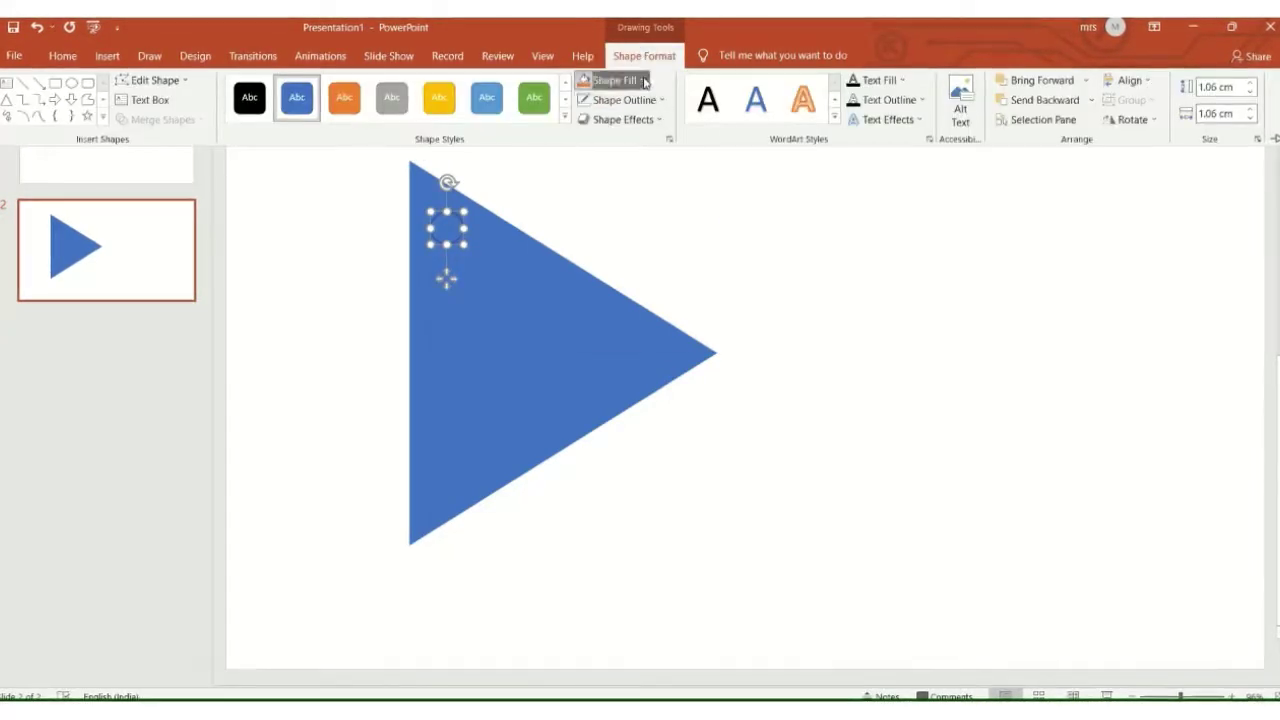
pyautogui.click(641, 80)
pyautogui.click(650, 120)
pyautogui.click(615, 99)
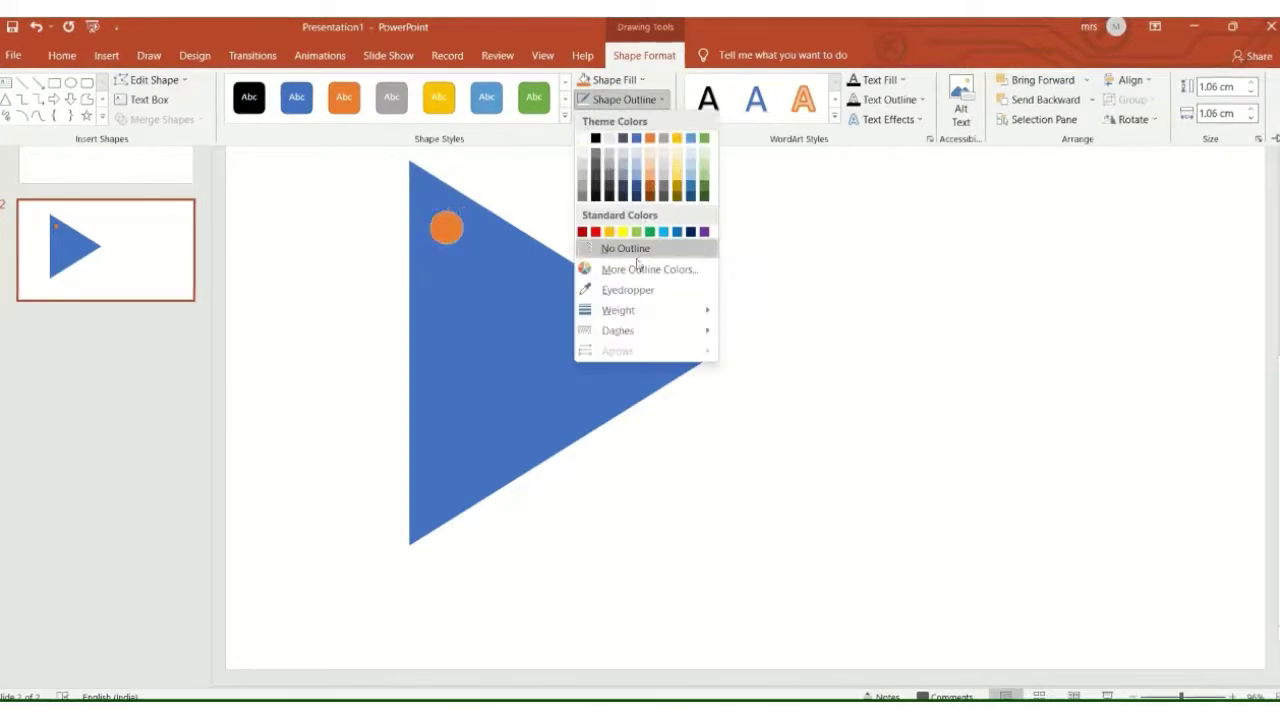
pyautogui.click(600, 249)
# Step: Set the circle's fill transparency to 53%
pyautogui.rightClick(449, 228)
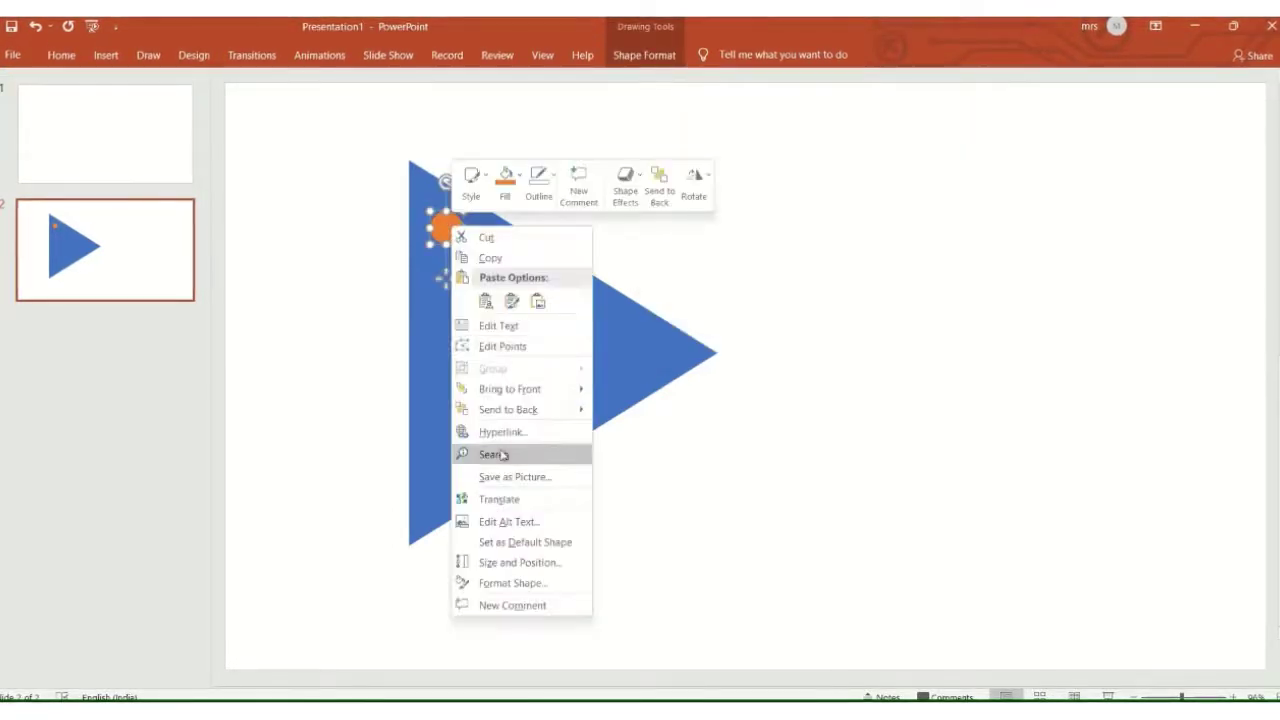
pyautogui.click(512, 583)
pyautogui.click(1085, 181)
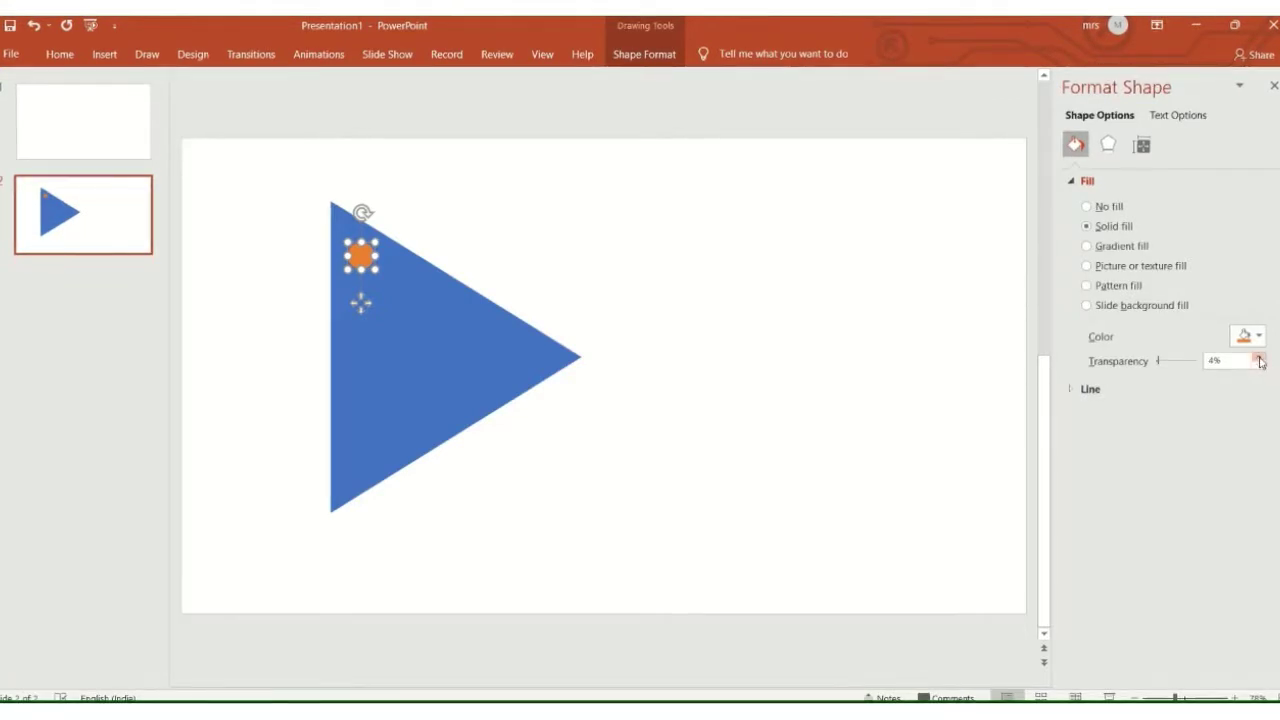
pyautogui.moveTo(1260, 358); pyautogui.dragTo(1260, 358)
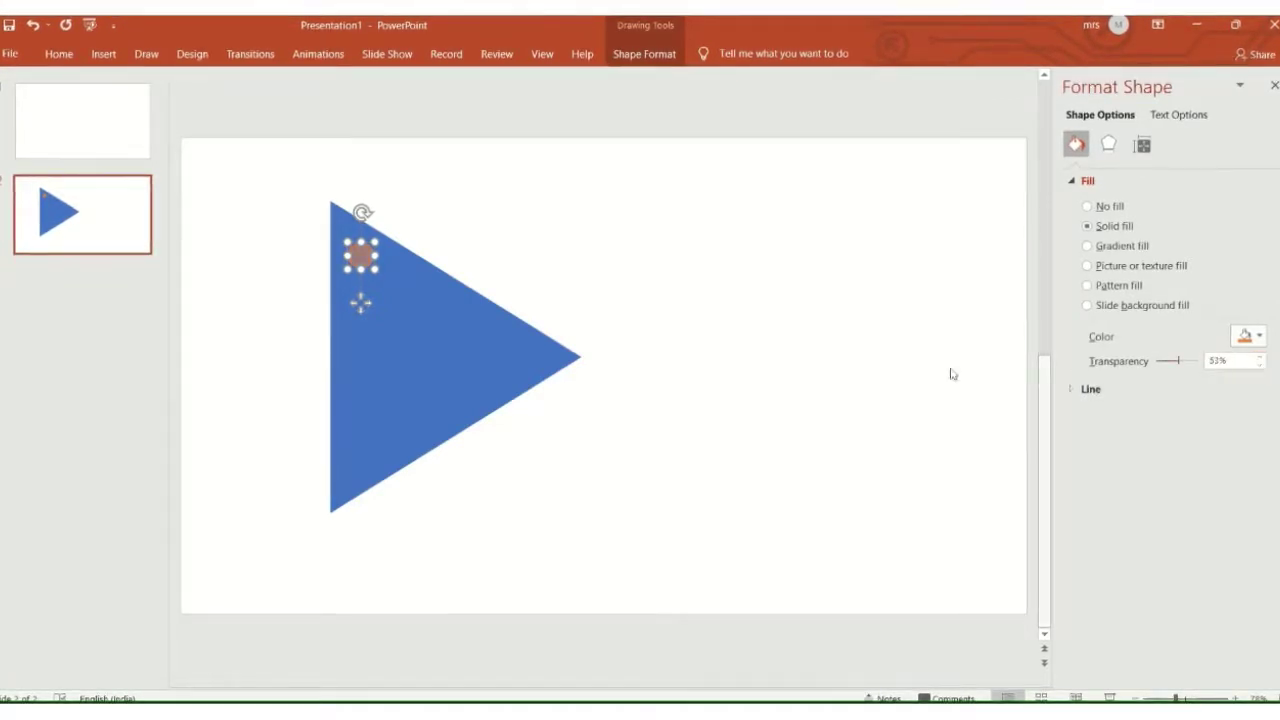
pyautogui.click(952, 374)
# Step: Move the circle into the triangle's upper-left corner so that it touches both adjoining edges
pyautogui.moveTo(360, 254); pyautogui.dragTo(347, 232)
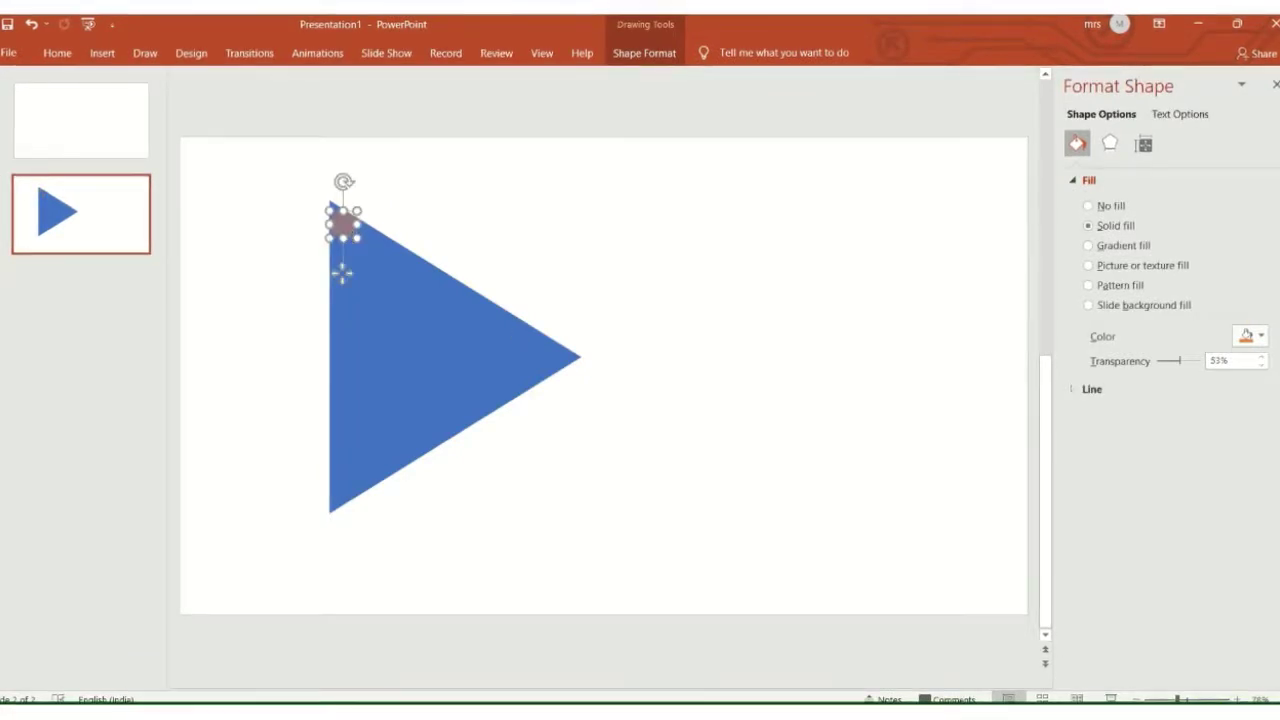
pyautogui.click(1235, 698)
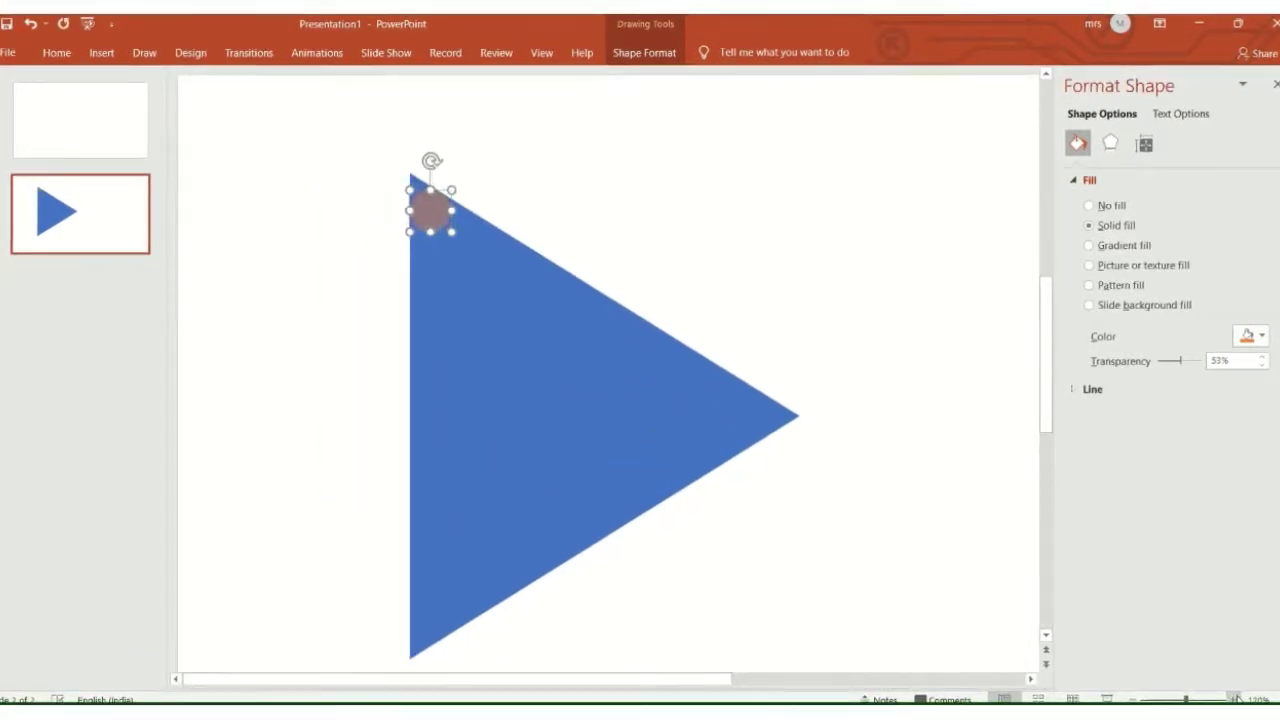
pyautogui.click(1235, 698)
pyautogui.click(860, 452)
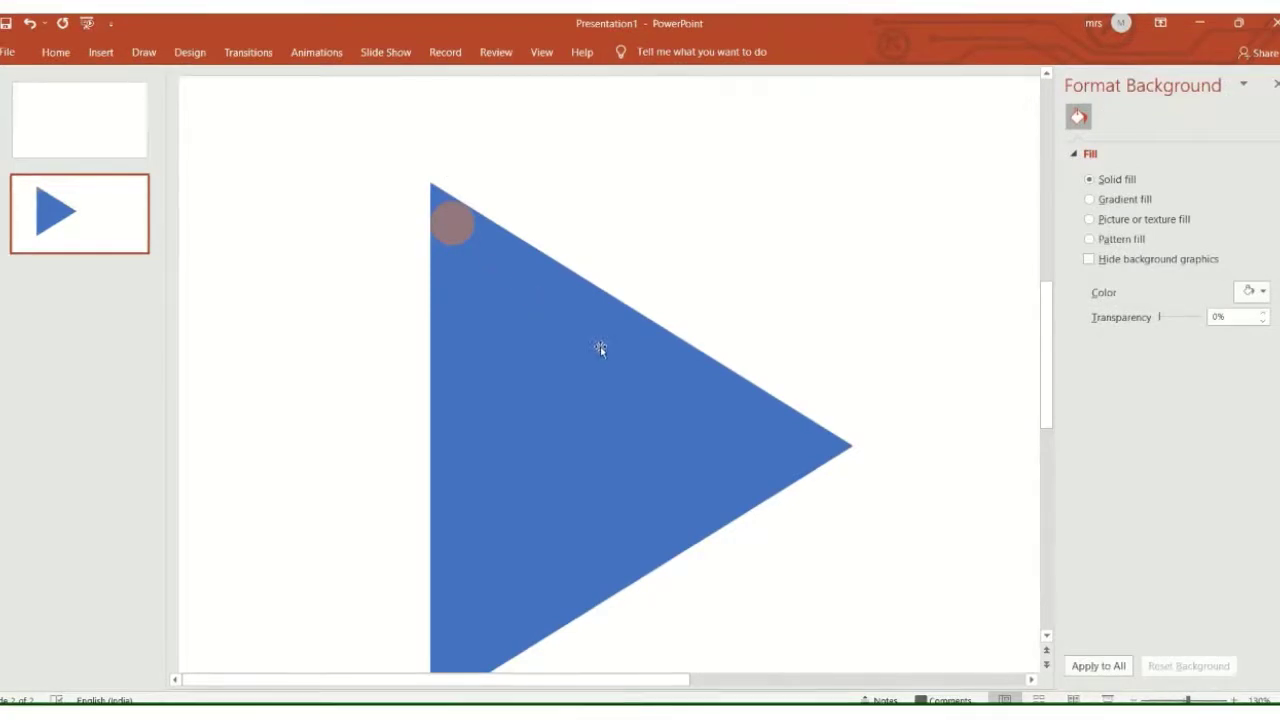
# Step: Duplicate the corner circle and place the copy inside the triangle's right-hand corner, touching both edges
pyautogui.click(452, 226)
pyautogui.click(591, 183)
pyautogui.click(438, 226)
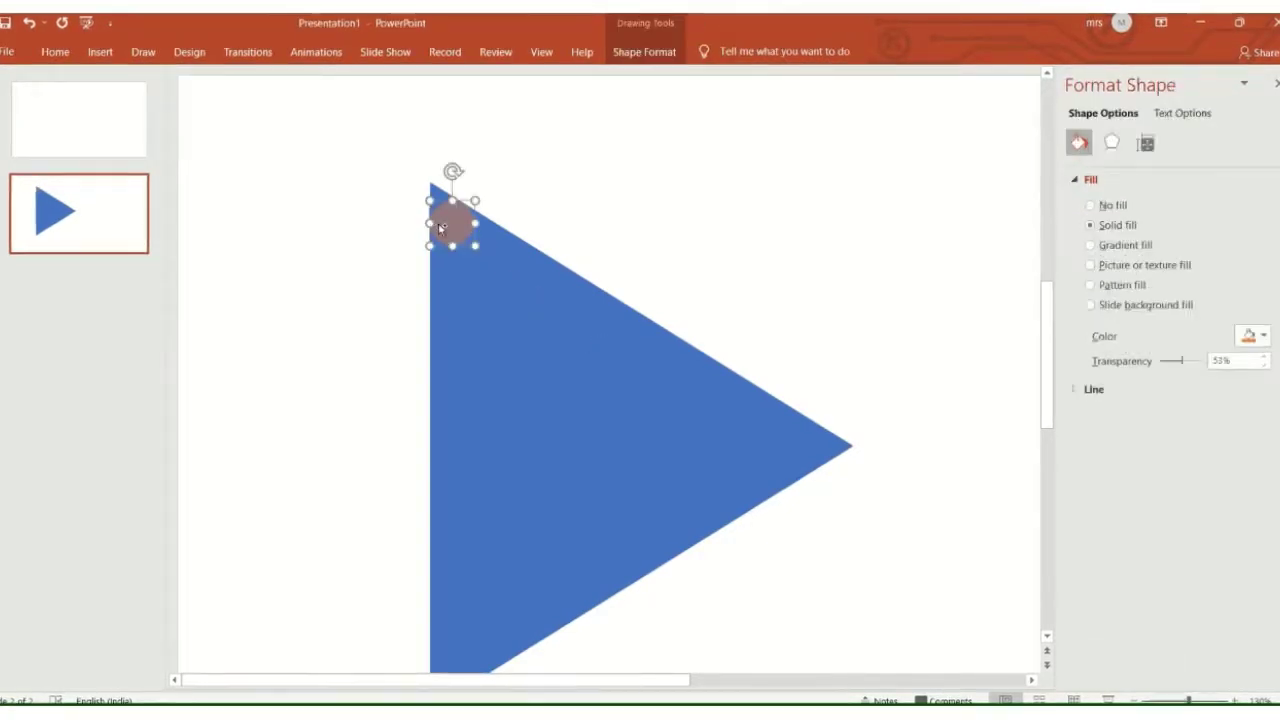
pyautogui.hotkey('ctrl', 'd')
pyautogui.moveTo(484, 245); pyautogui.dragTo(826, 451)
pyautogui.click(898, 412)
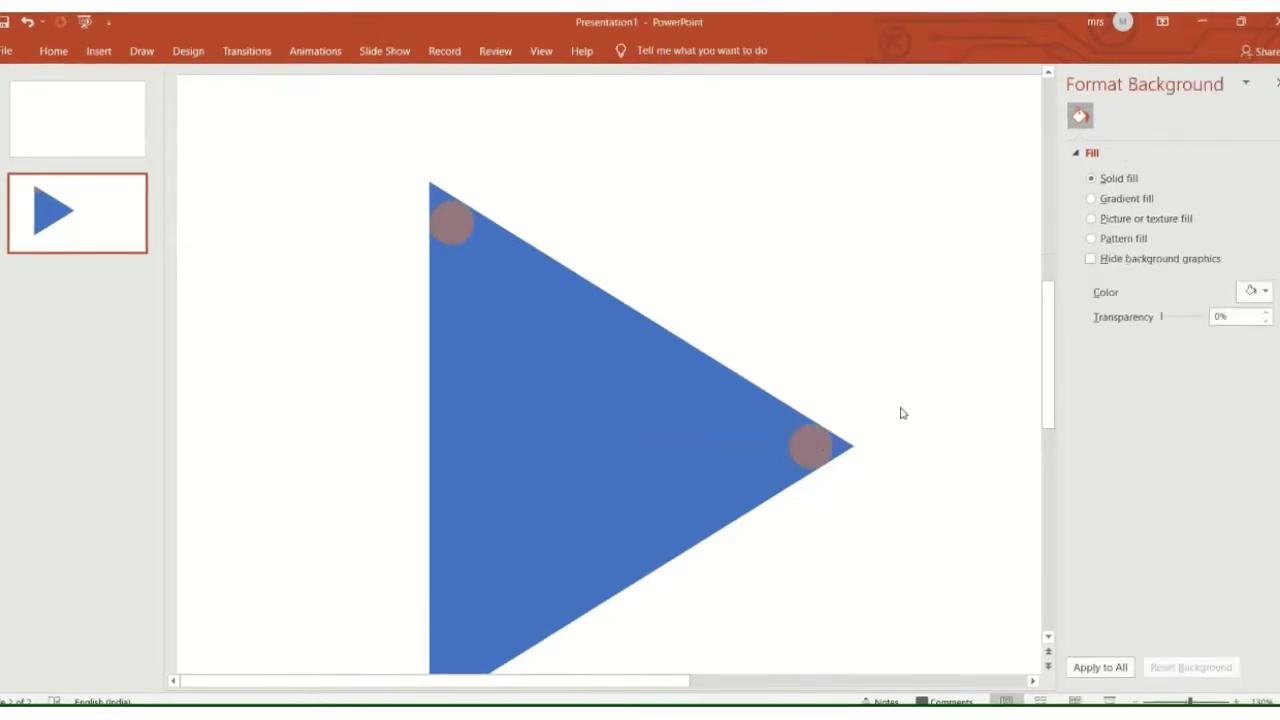
# Step: Duplicate the right-hand circle and place the copy inside the triangle's lower-left corner, touching both edges
pyautogui.click(798, 449)
pyautogui.hotkey('ctrl', 'd')
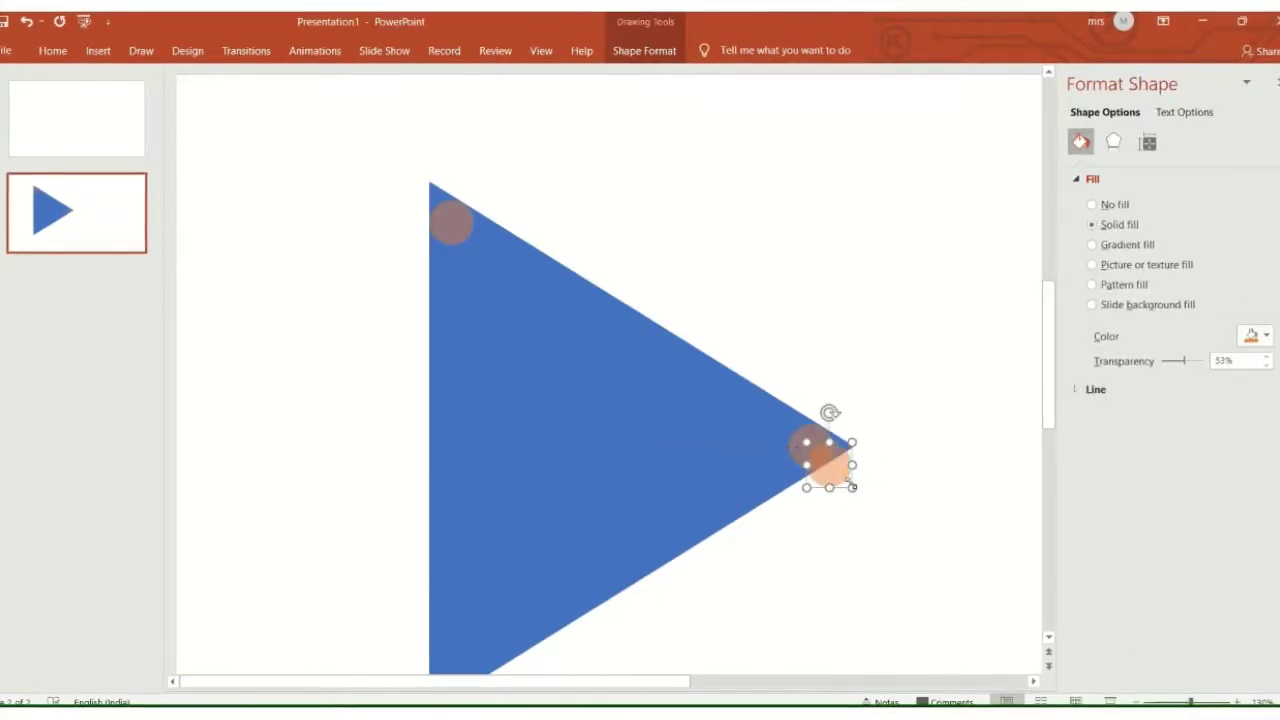
pyautogui.click(1137, 702)
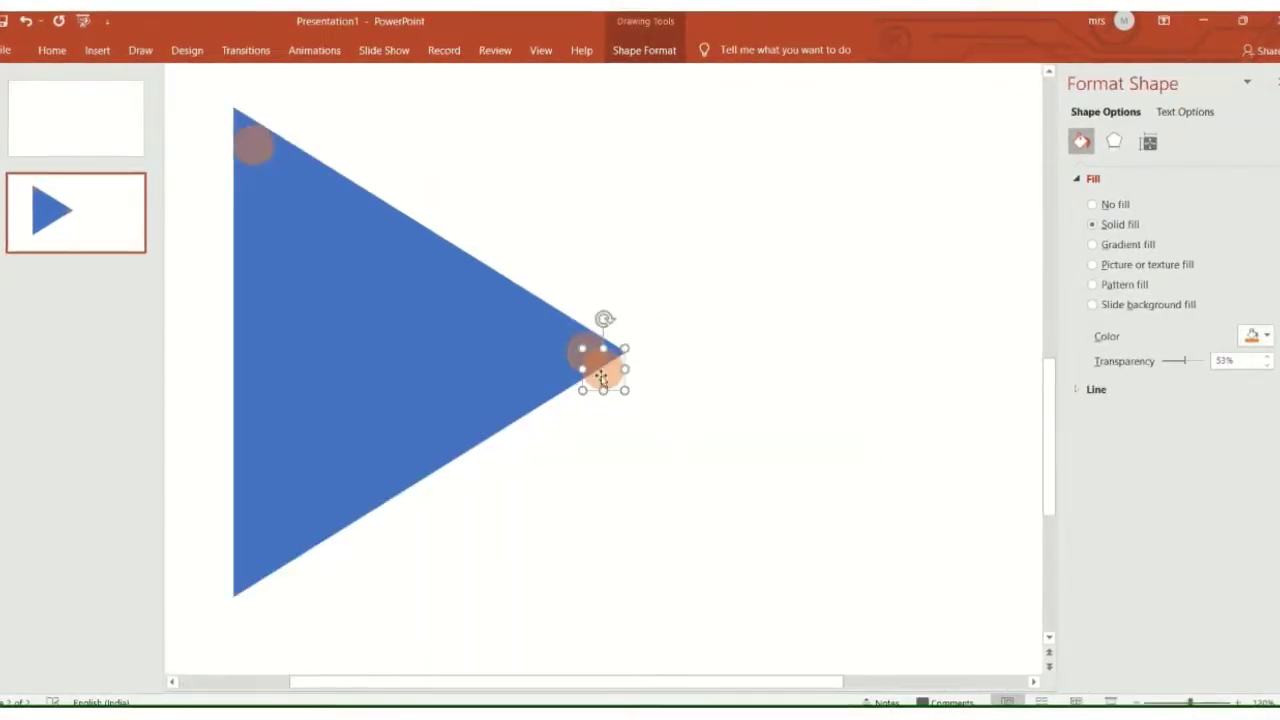
pyautogui.moveTo(592, 376); pyautogui.dragTo(255, 560)
pyautogui.click(446, 574)
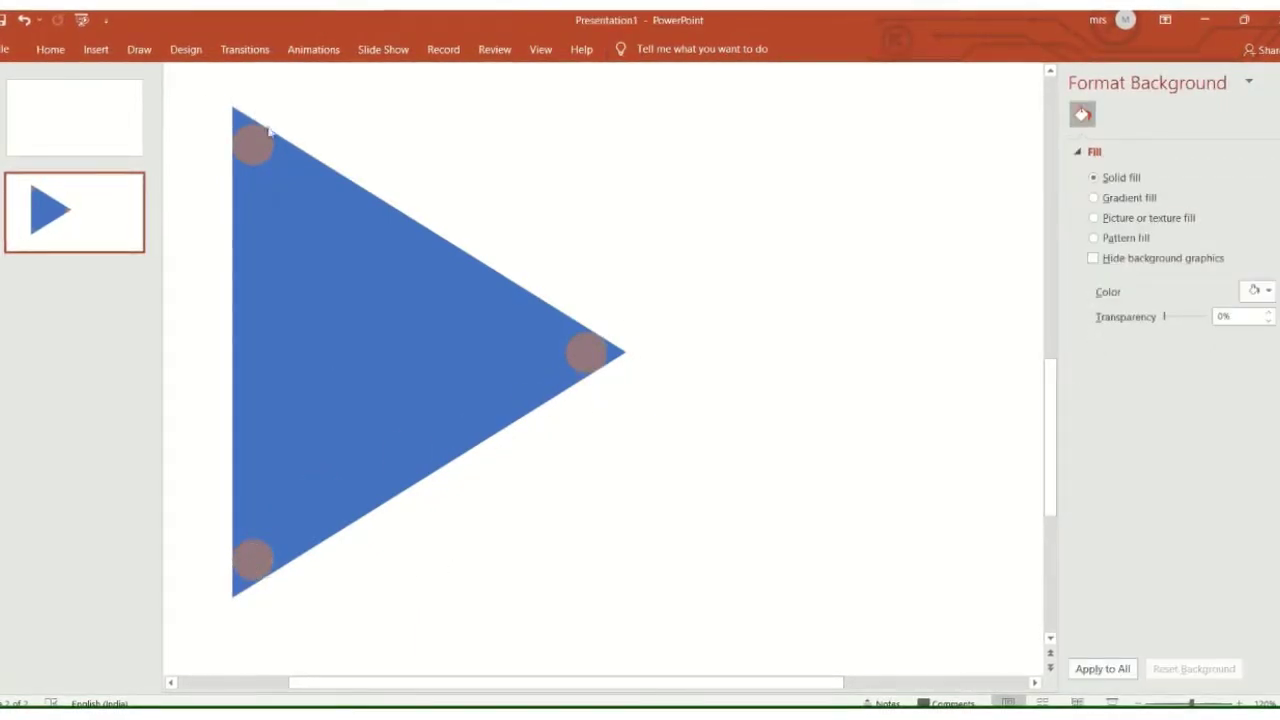
# Step: Select the triangle with its three circles and split them into separate pieces with Merge Shapes Fragment
pyautogui.moveTo(206, 83); pyautogui.dragTo(640, 610)
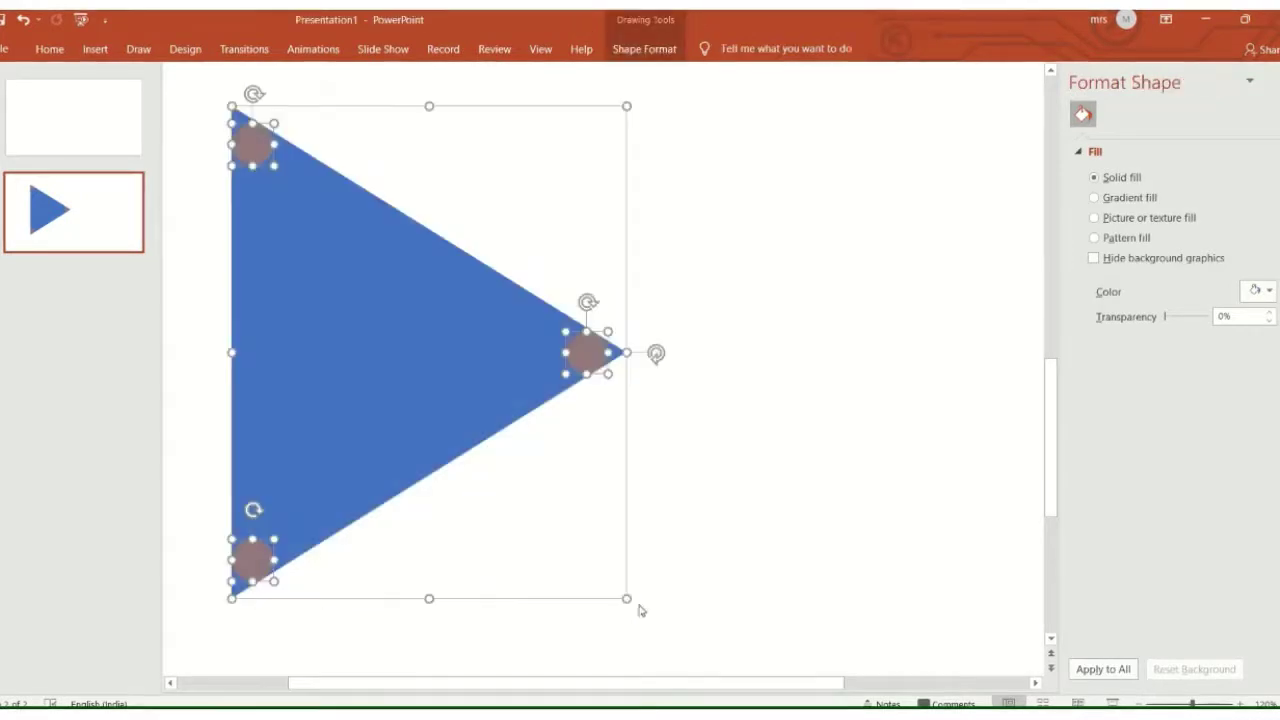
pyautogui.click(650, 48)
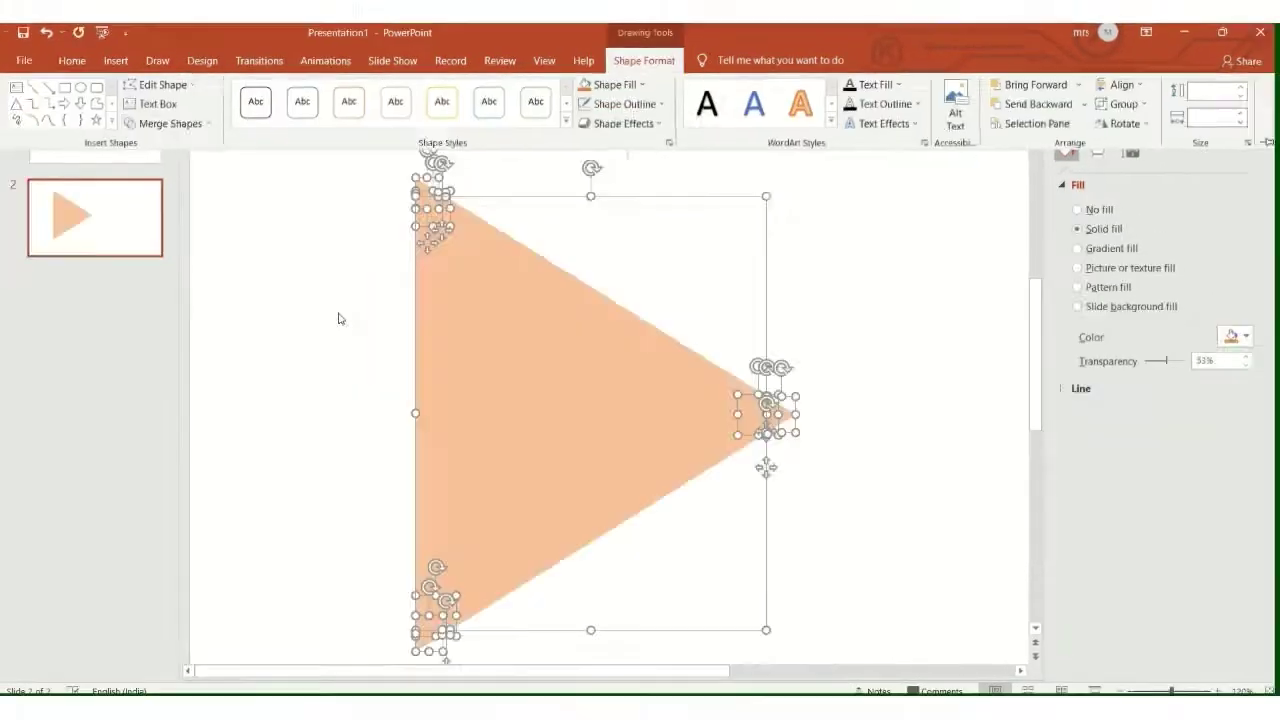
pyautogui.click(341, 319)
pyautogui.click(751, 173)
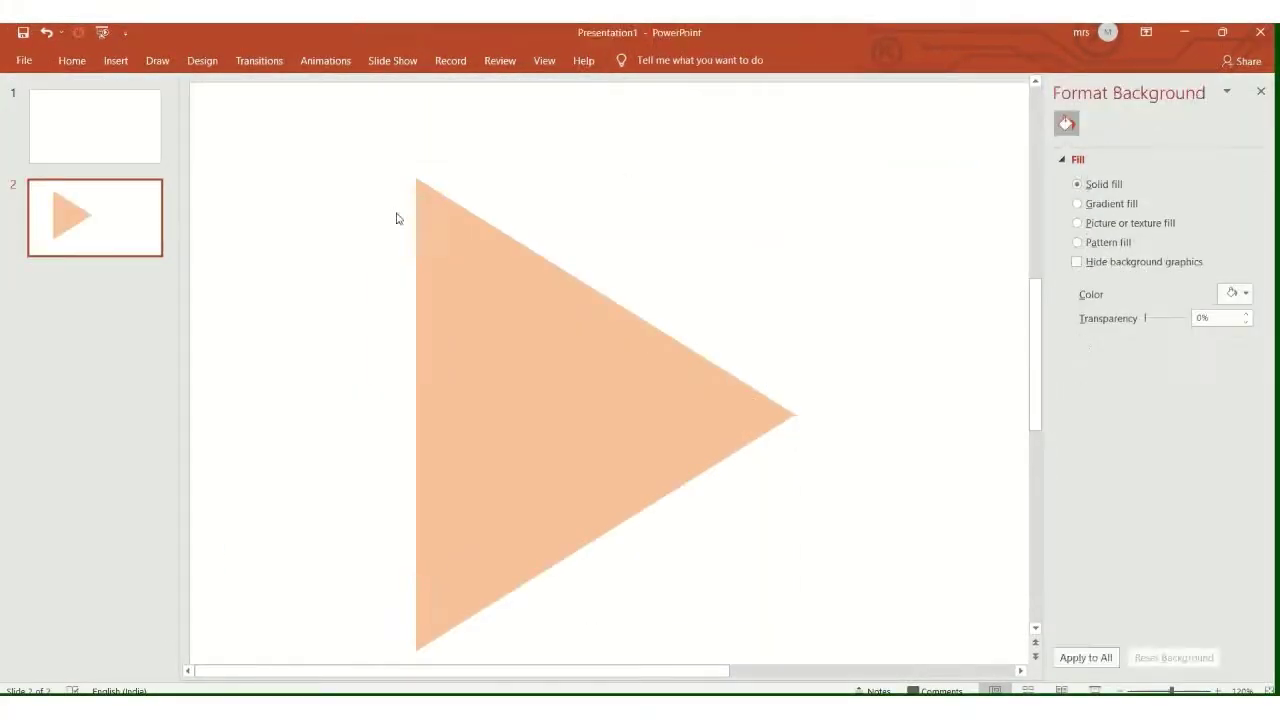
# Step: Delete the pointed tip pieces outside the circles at the triangle's three corners
pyautogui.click(420, 189)
pyautogui.click(421, 189)
pyautogui.click(781, 412)
pyautogui.press('Delete')
pyautogui.click(416, 638)
pyautogui.press('Delete')
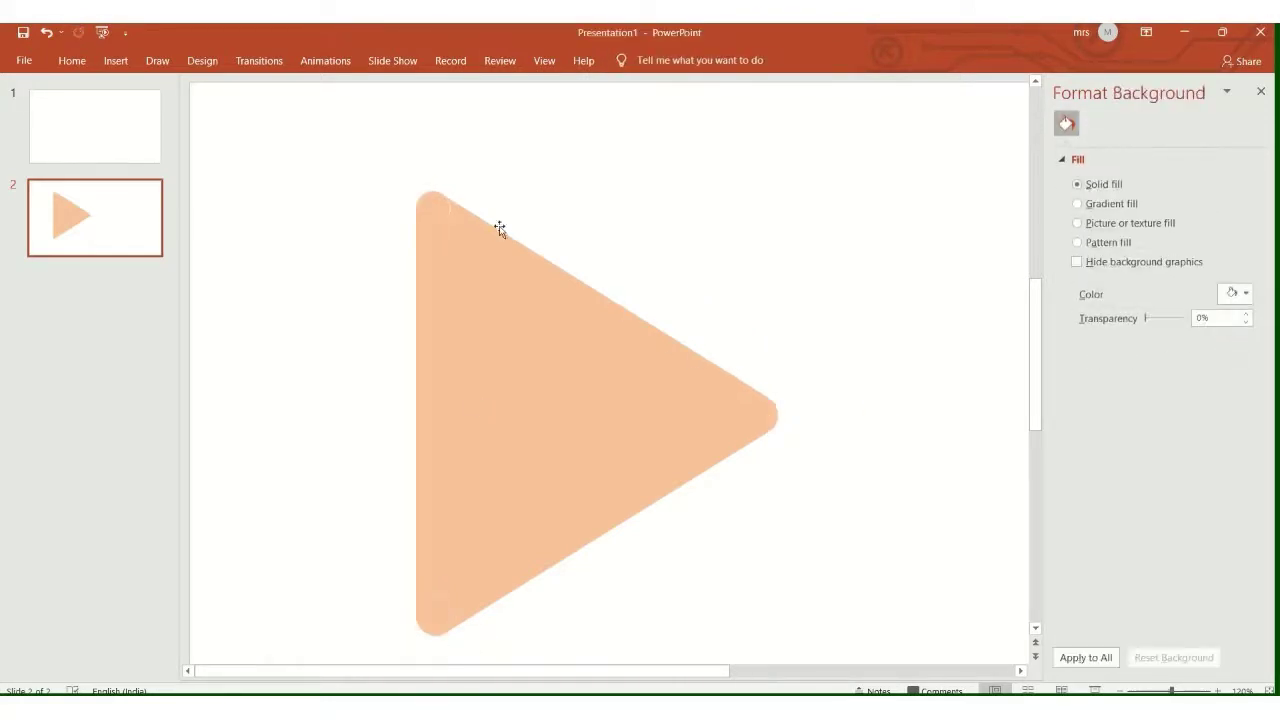
# Step: Select all remaining pieces and merge them into one rounded triangle with Union
pyautogui.hotkey('ctrl', 'a')
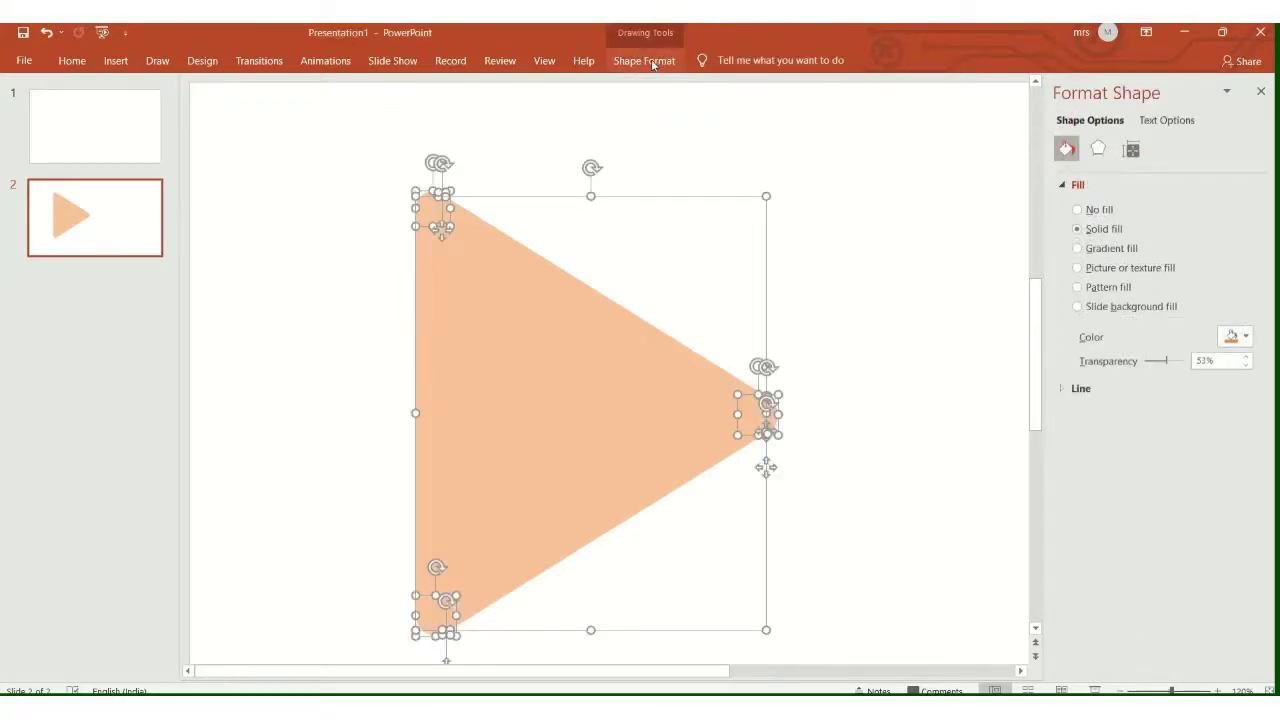
pyautogui.click(645, 60)
pyautogui.click(213, 124)
pyautogui.click(183, 145)
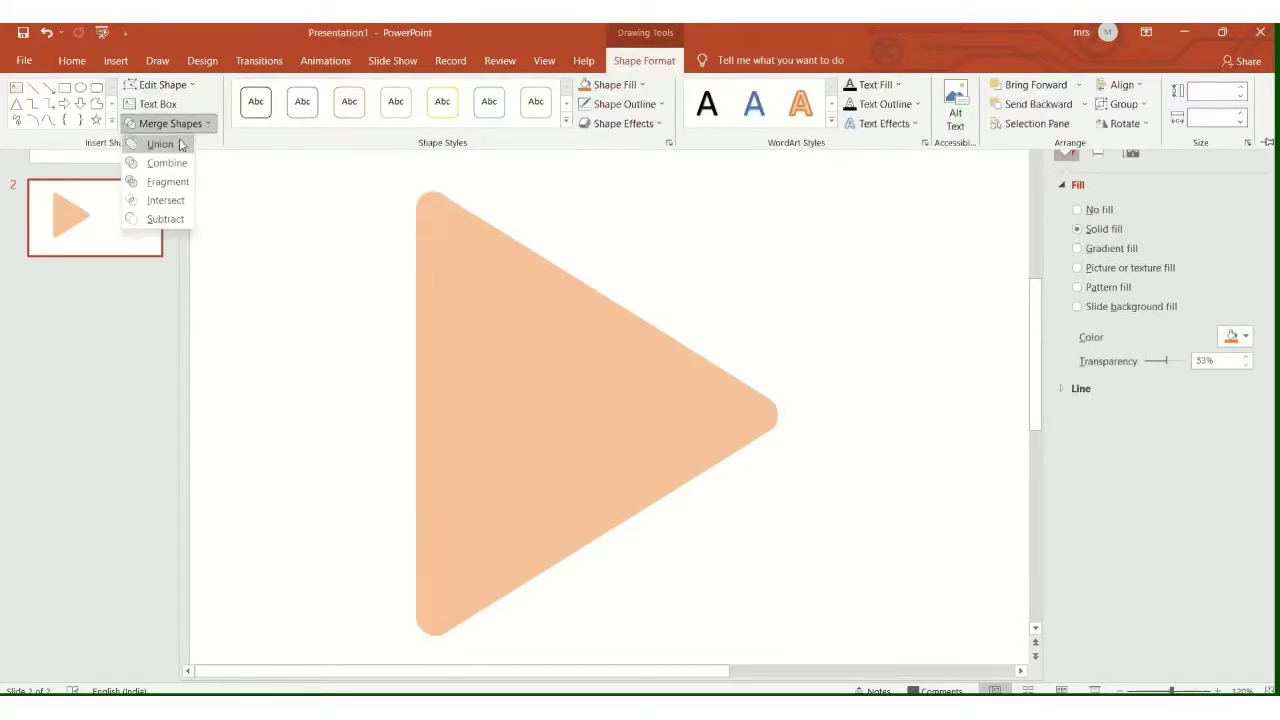
pyautogui.hotkey('ctrl', 'F1')
pyautogui.click(880, 289)
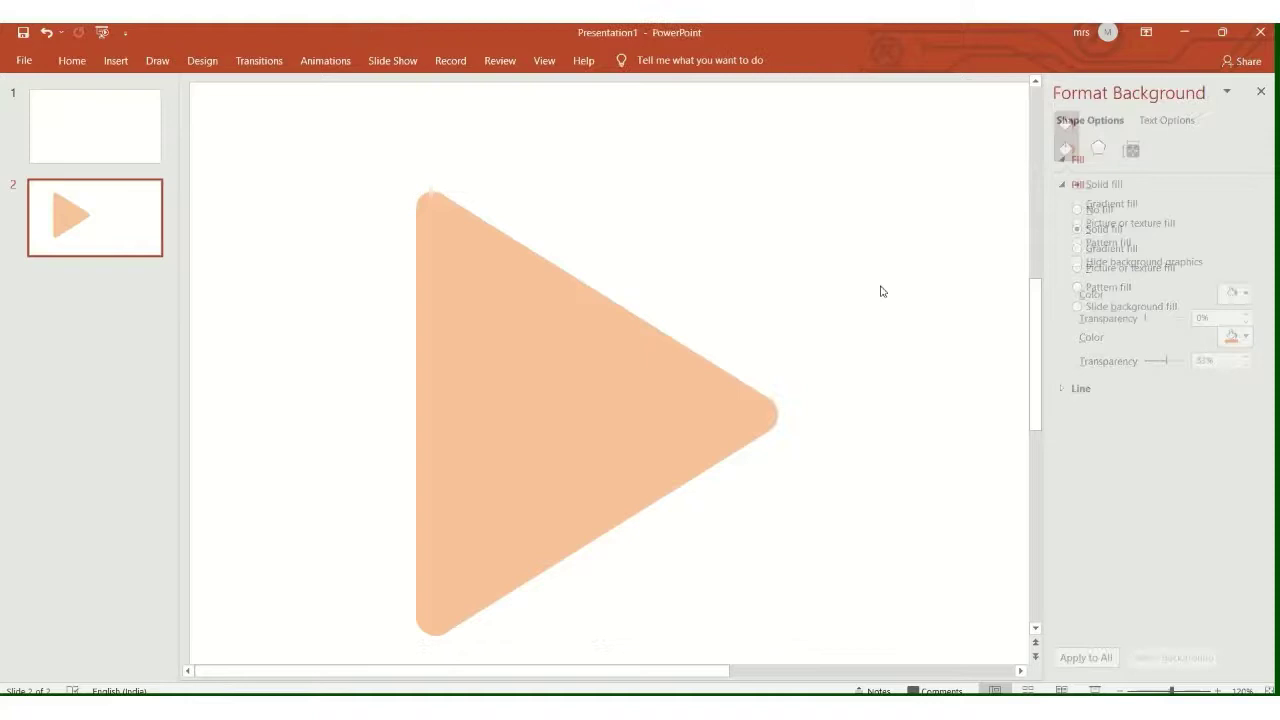
# Step: Try to place an overlapping copy of the rounded triangle, offset horizontally to its left
pyautogui.click(541, 370)
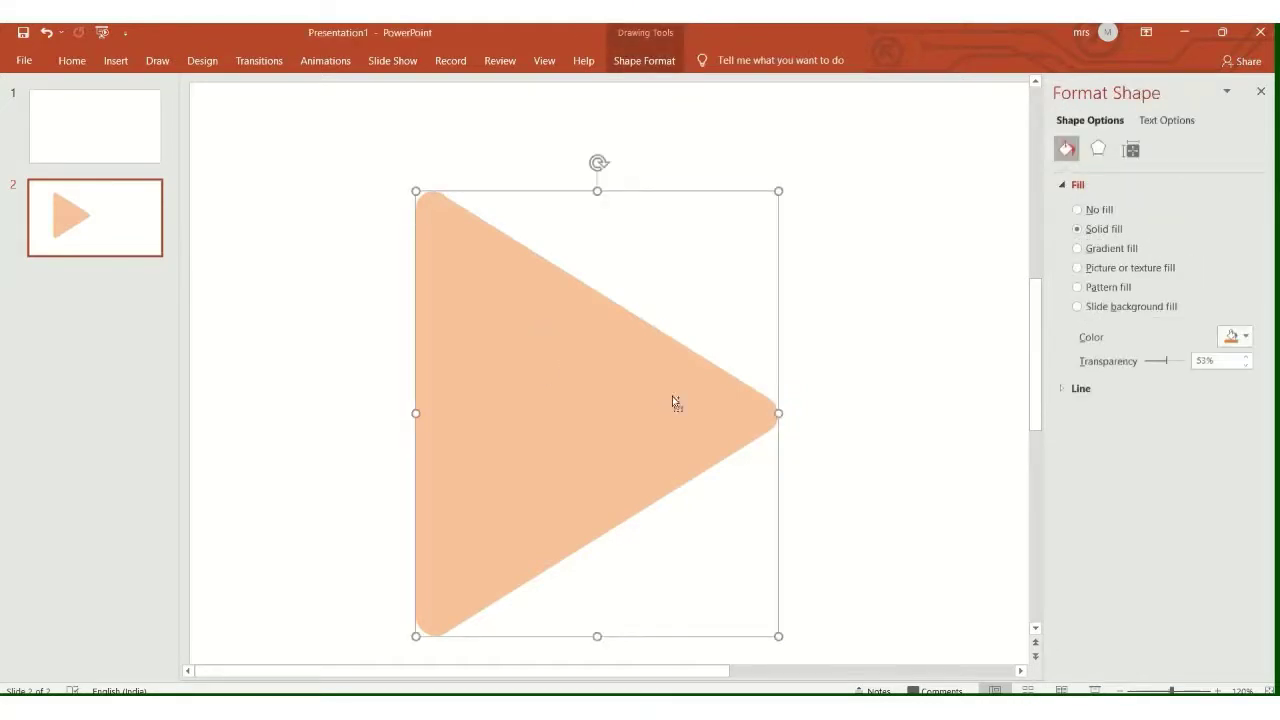
pyautogui.moveTo(779, 636); pyautogui.dragTo(677, 569)
pyautogui.click(840, 516)
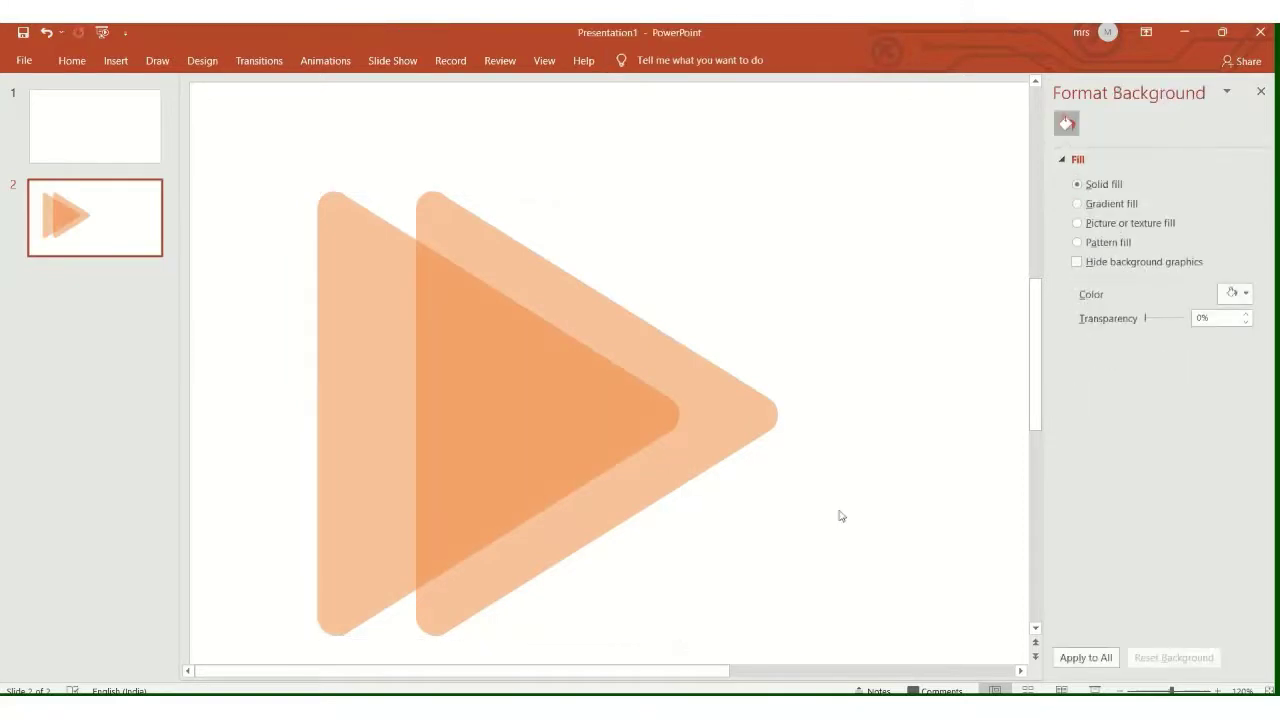
pyautogui.hotkey('ctrl', 'z')
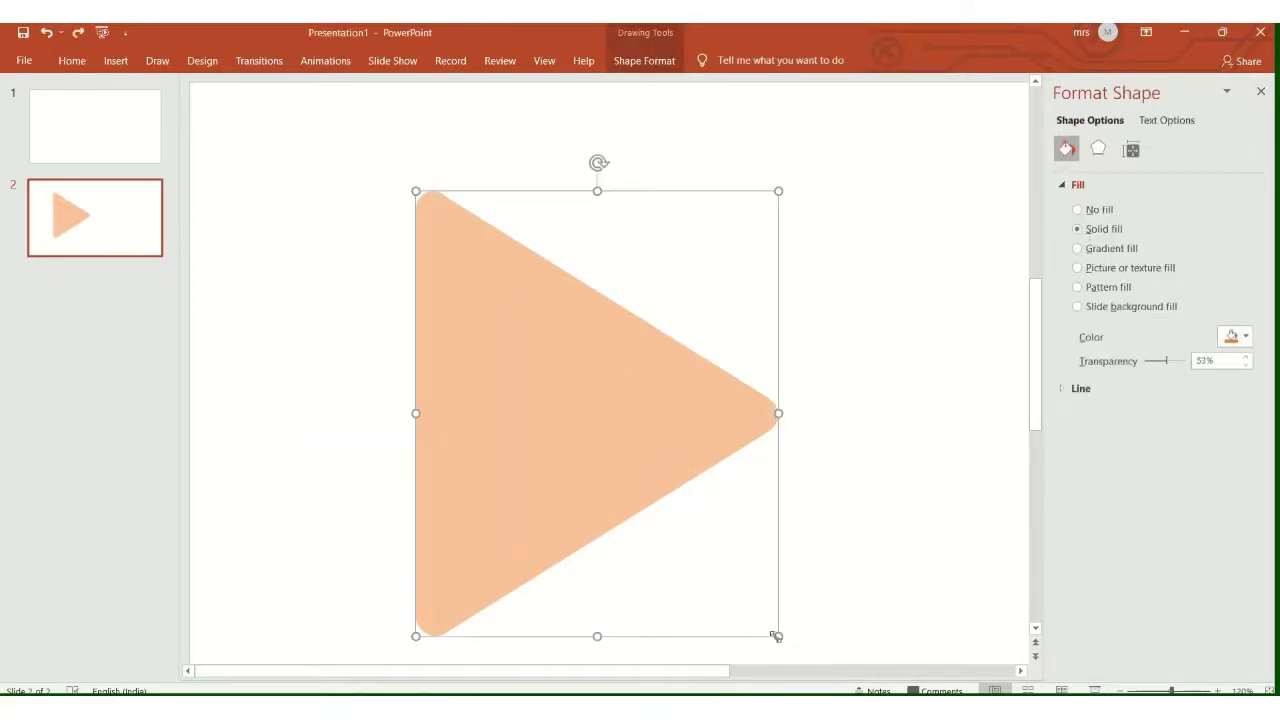
pyautogui.click(892, 463)
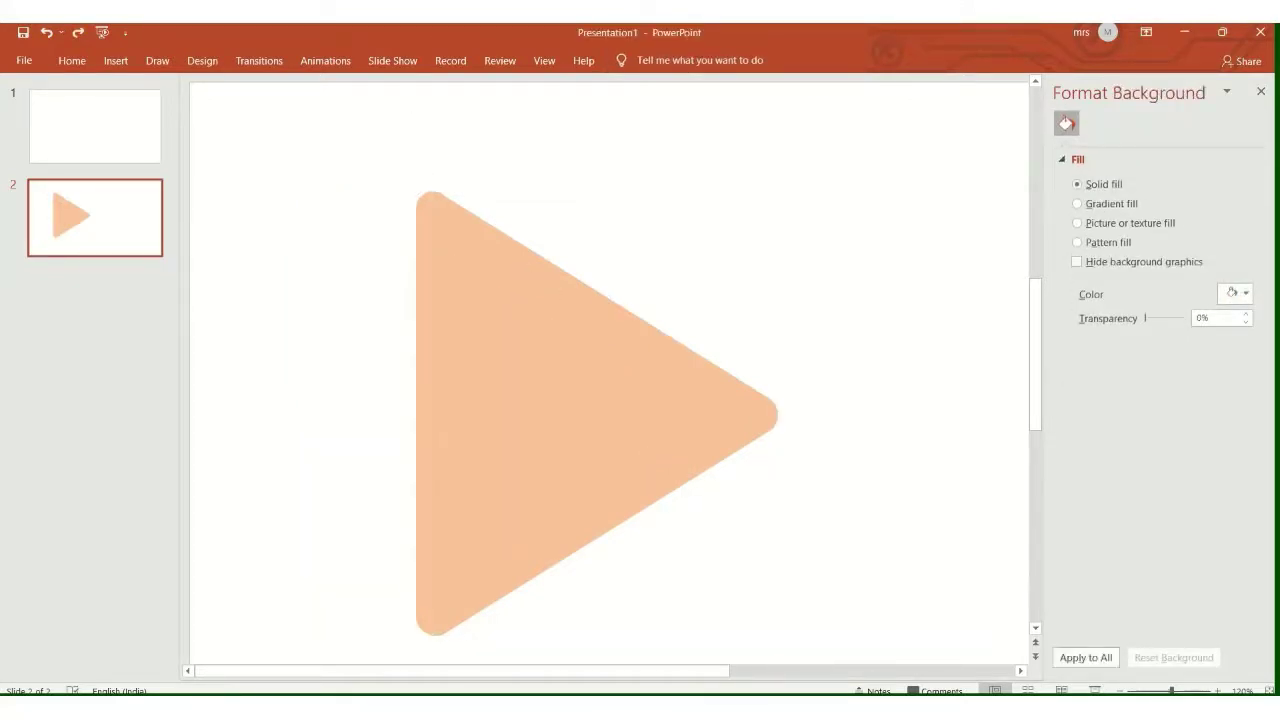
# Step: Draw a wide rectangle covering the upper part of the rounded triangle and extending past its right-hand tip
pyautogui.click(1118, 690)
pyautogui.click(1118, 690)
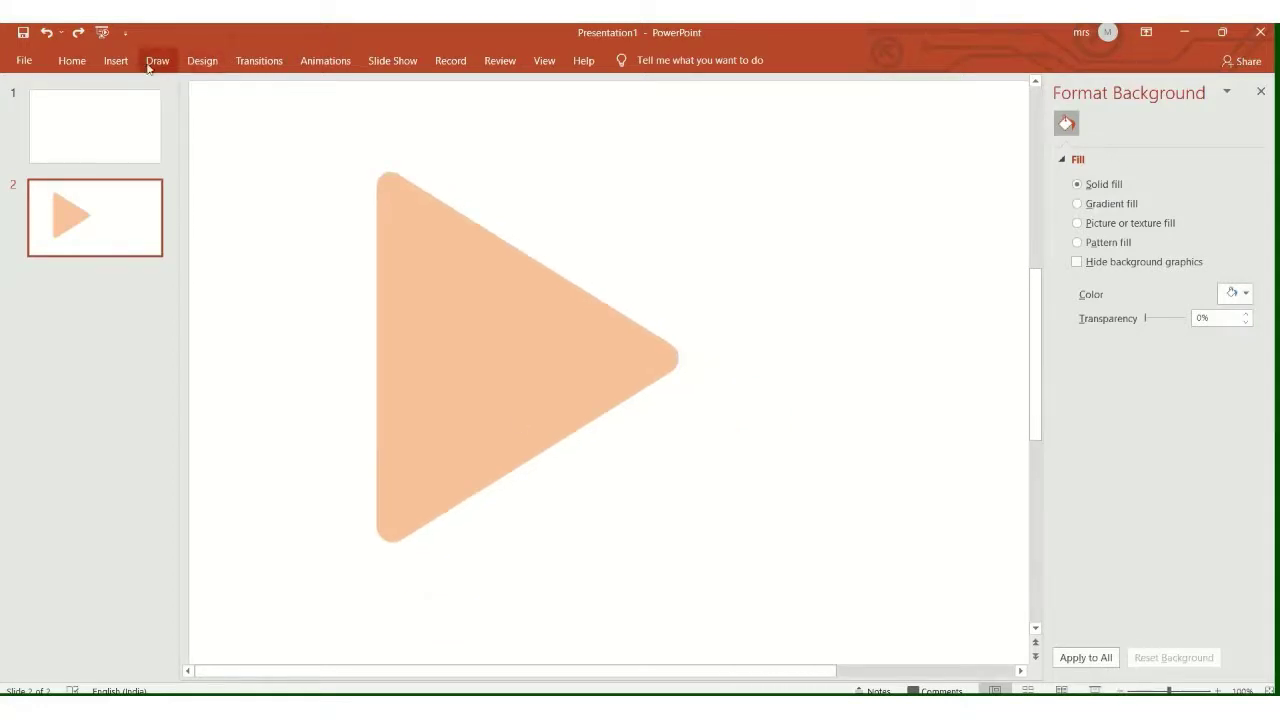
pyautogui.click(116, 60)
pyautogui.click(259, 126)
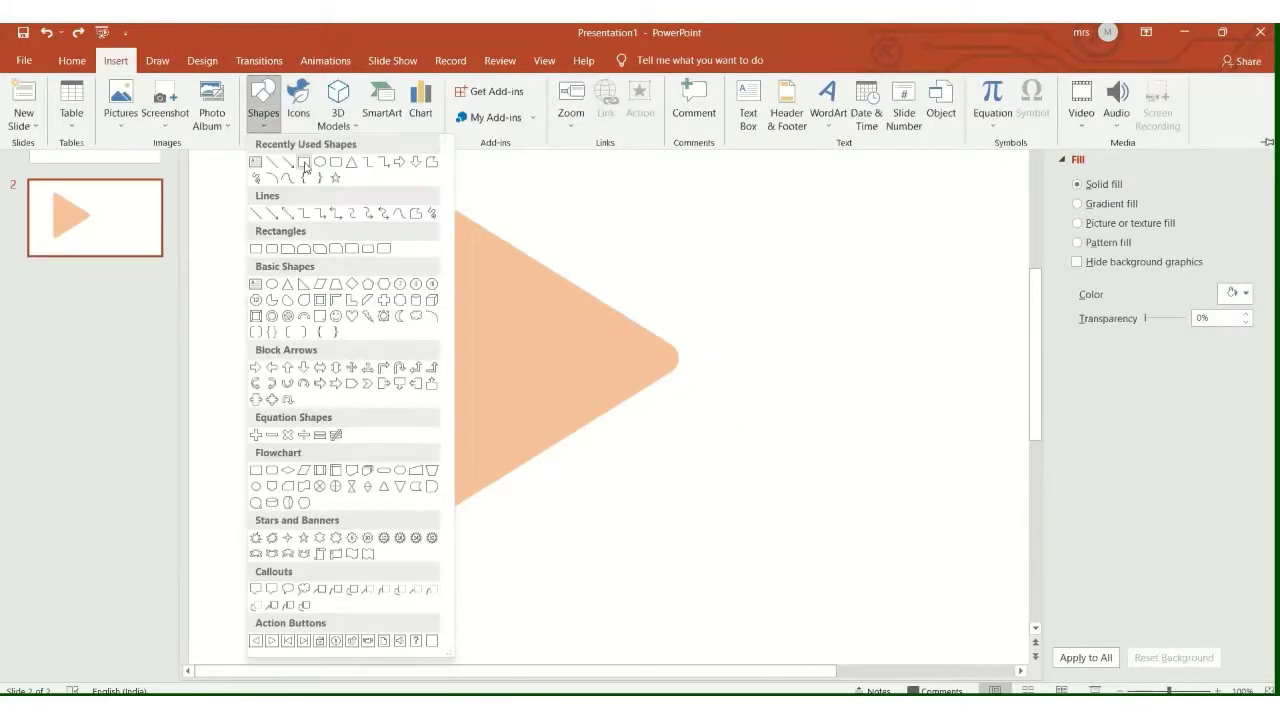
pyautogui.click(773, 303)
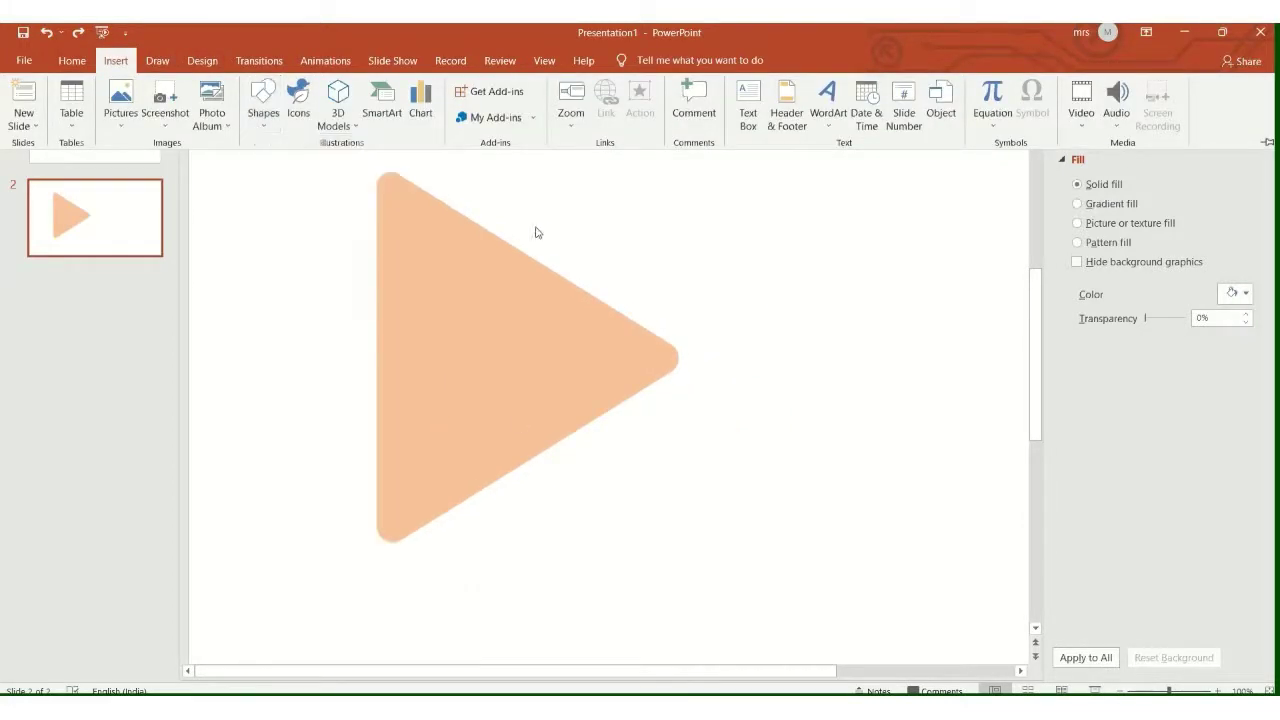
pyautogui.click(263, 112)
pyautogui.click(308, 163)
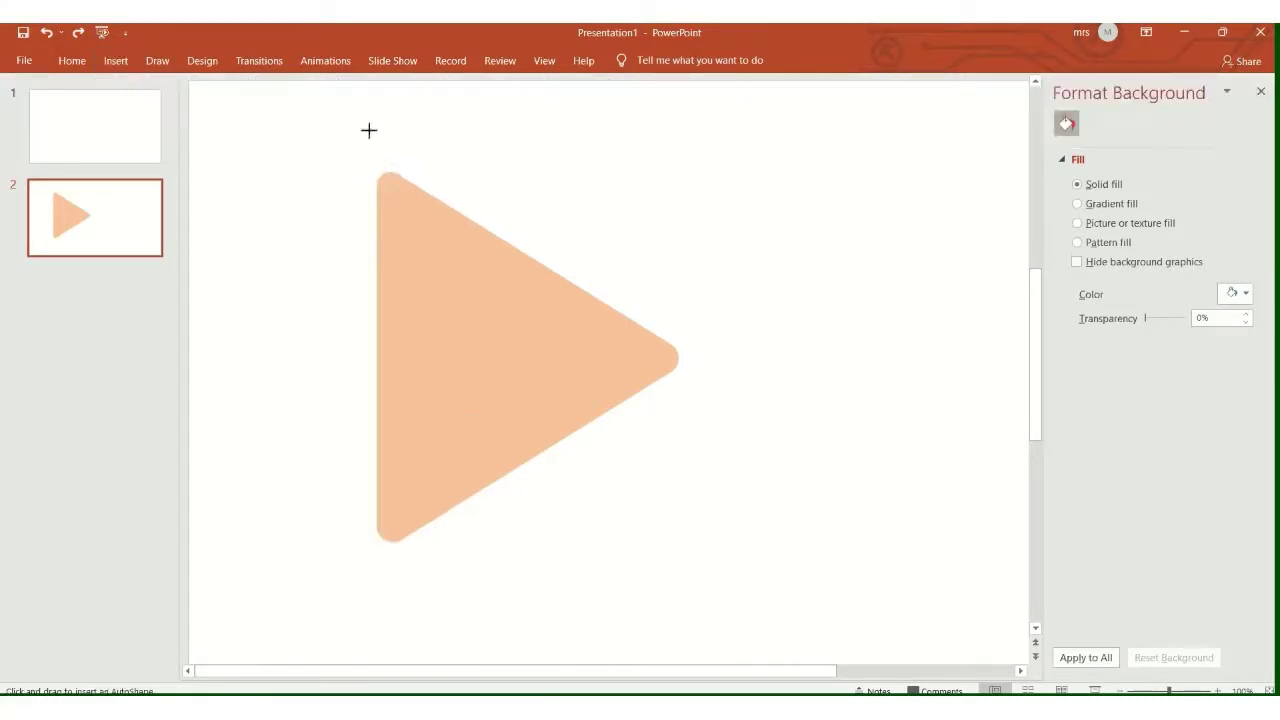
pyautogui.moveTo(369, 130); pyautogui.dragTo(822, 336)
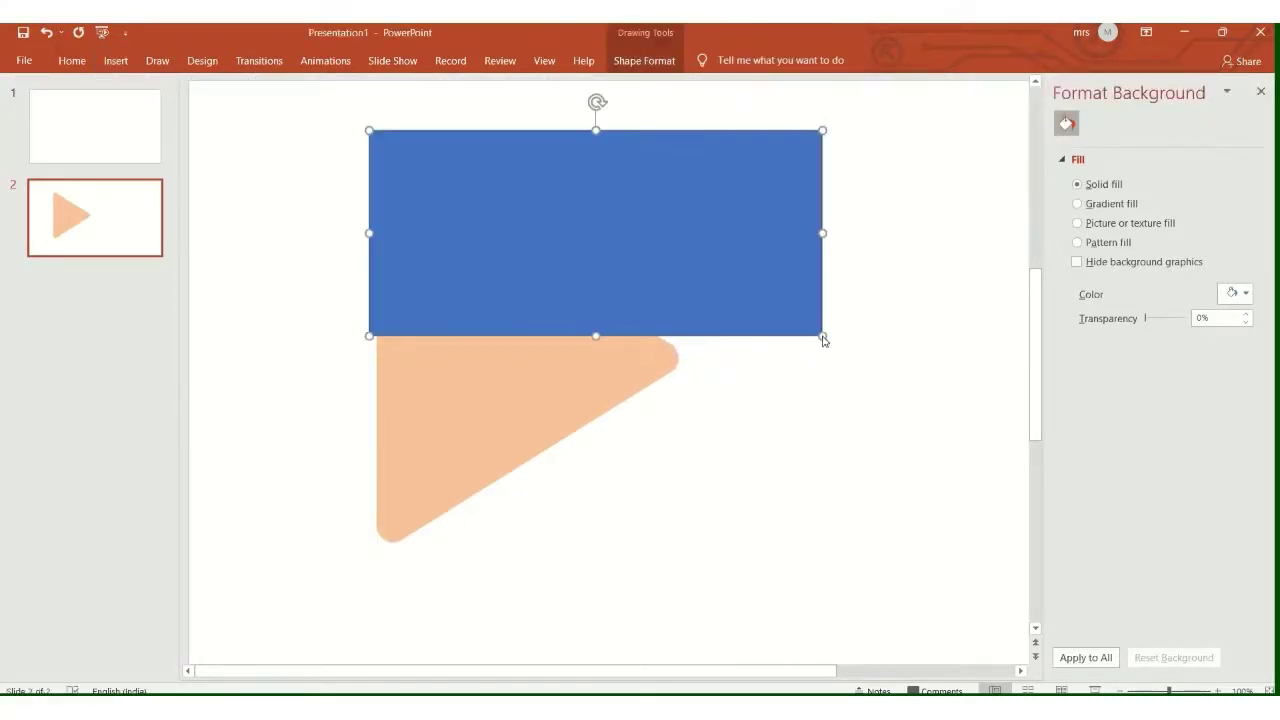
# Step: Lower the rectangle over the triangle's upper part, reduce its height to about 3.56 cm and set its fill transparency to 33%
pyautogui.moveTo(571, 129); pyautogui.dragTo(569, 175)
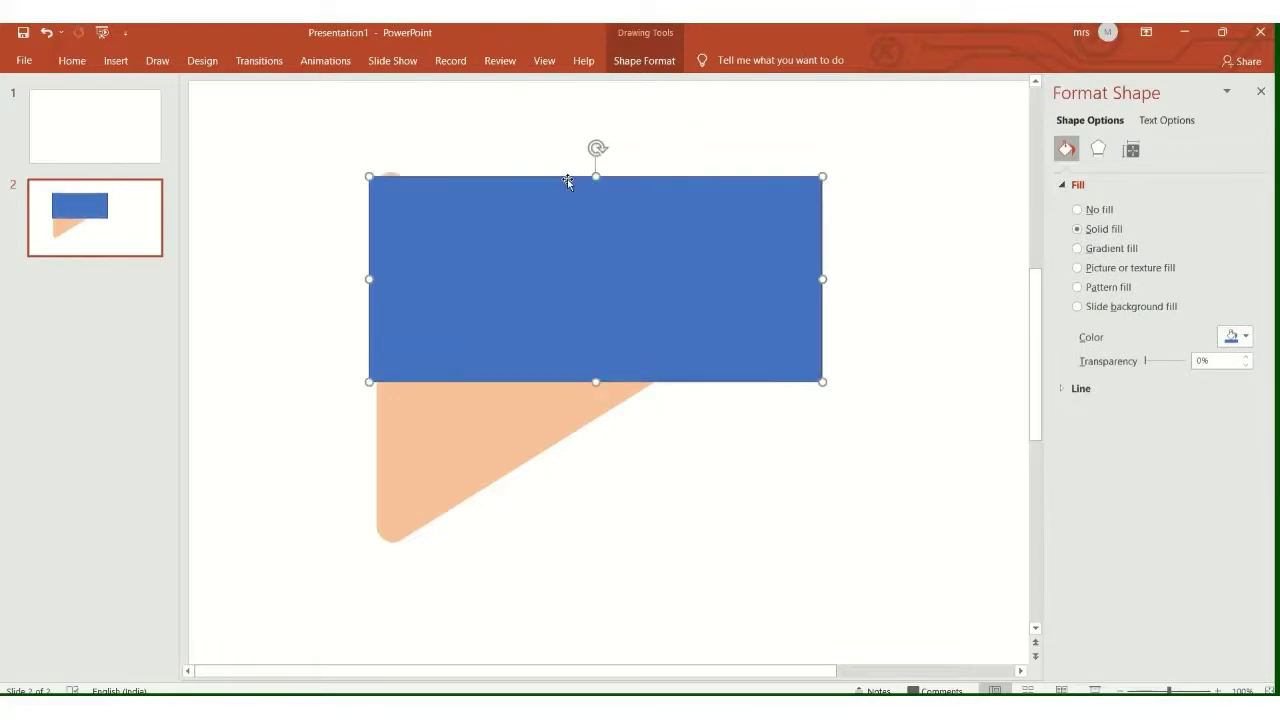
pyautogui.moveTo(596, 381); pyautogui.dragTo(594, 289)
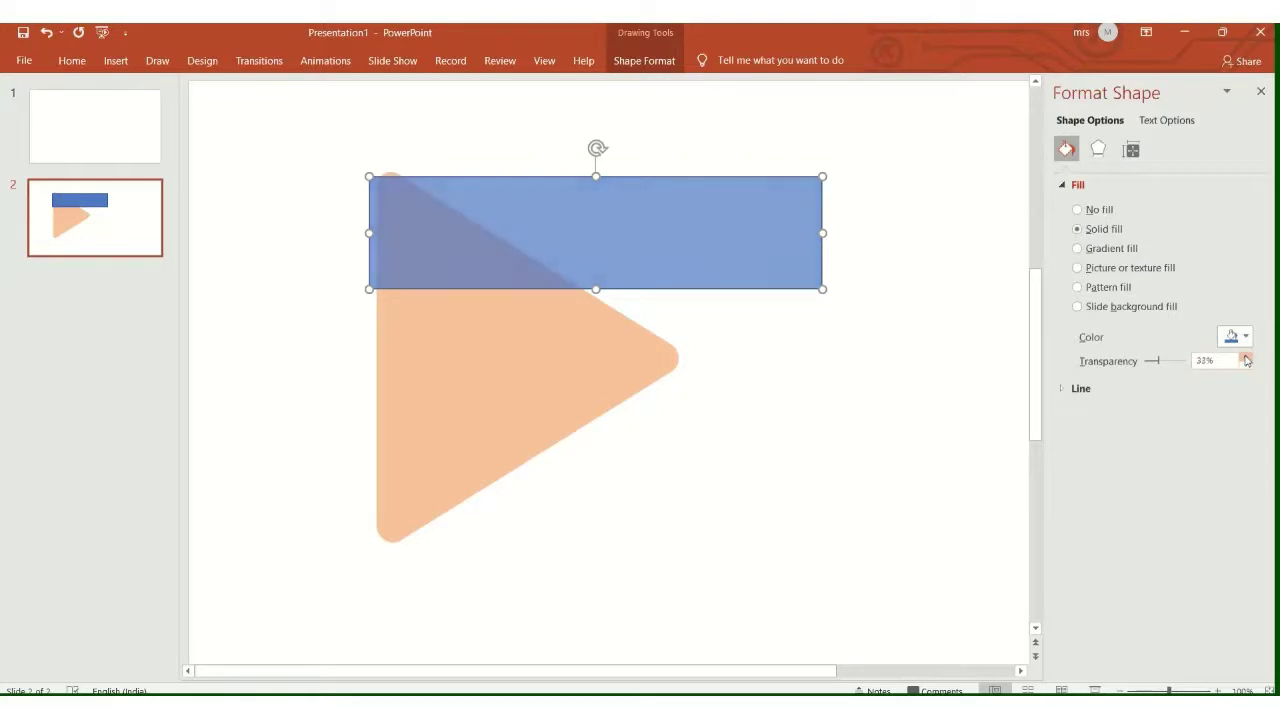
# Step: Tilt the rectangle clockwise along the triangle's upper sloping edge and remove its outline
pyautogui.moveTo(596, 148); pyautogui.dragTo(630, 184)
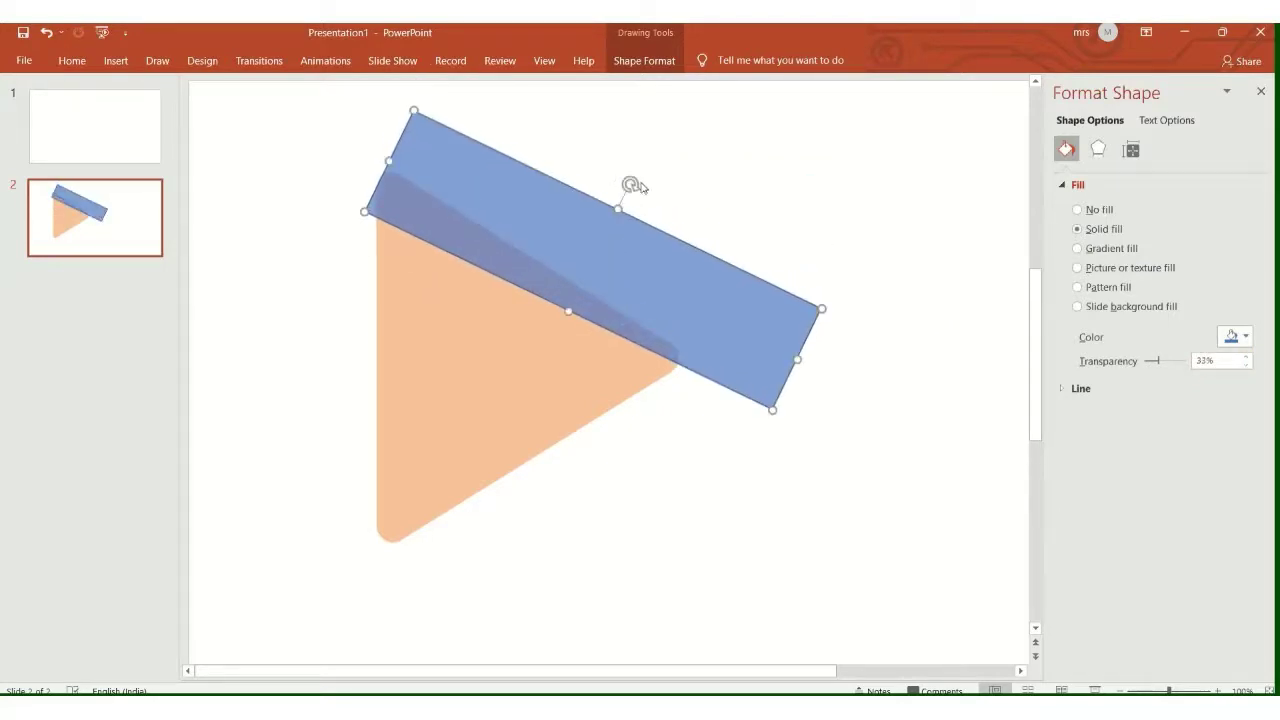
pyautogui.click(640, 61)
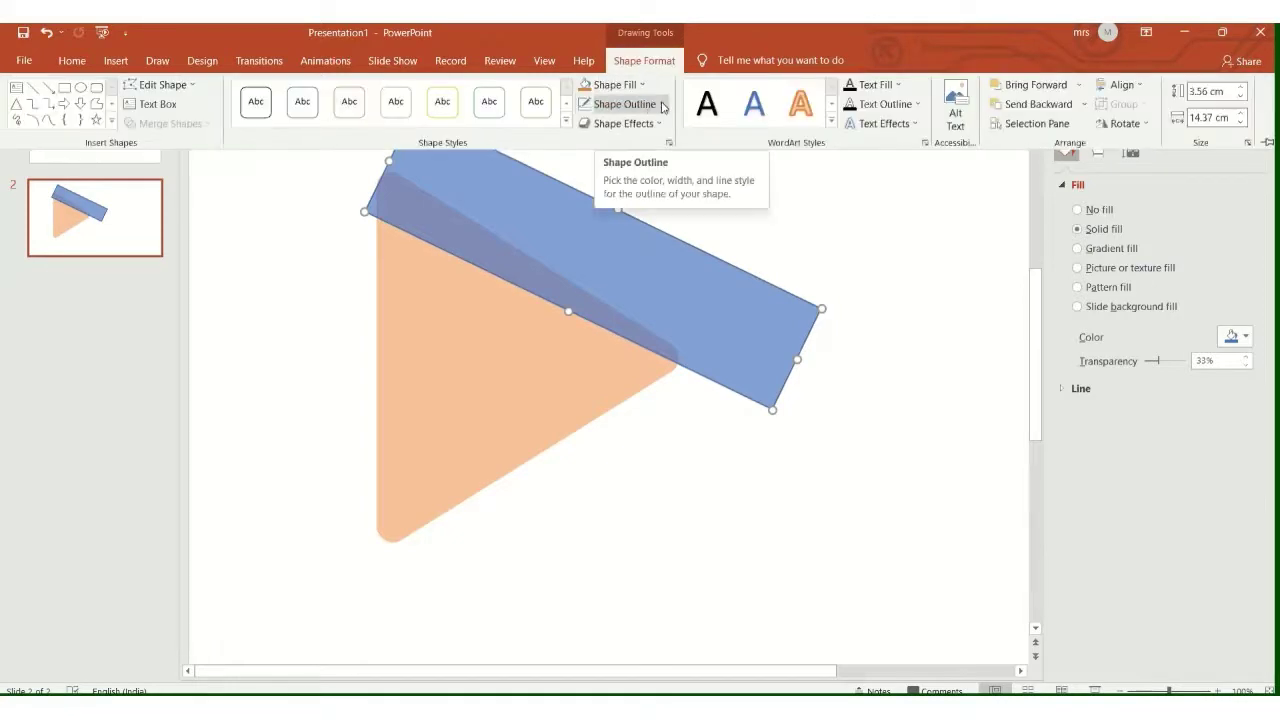
pyautogui.click(652, 104)
pyautogui.click(622, 250)
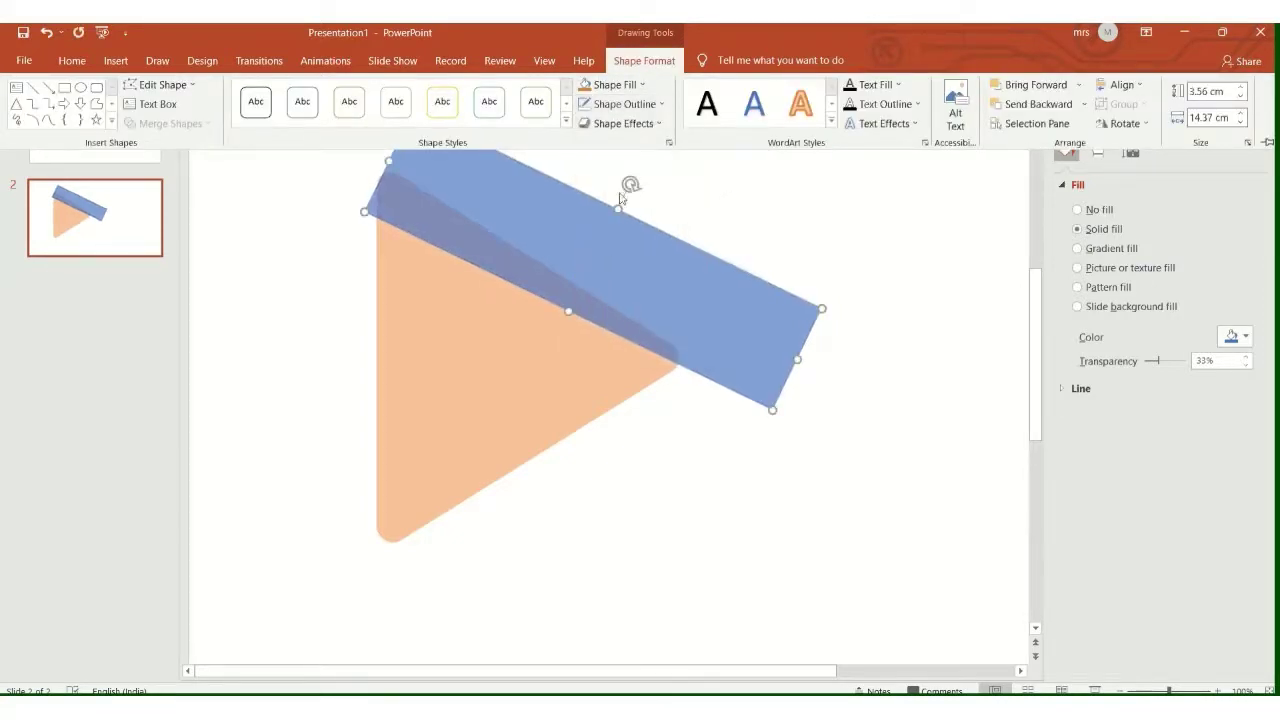
# Step: Rotate the rectangle slightly further and shift it so its inner edge runs from the upper corner to just below the right-hand tip
pyautogui.moveTo(630, 184)
pyautogui.mouseDown()
pyautogui.moveTo(646, 220)
pyautogui.moveTo(553, 248)
pyautogui.moveTo(614, 229)
pyautogui.moveTo(600, 223)
pyautogui.mouseUp()
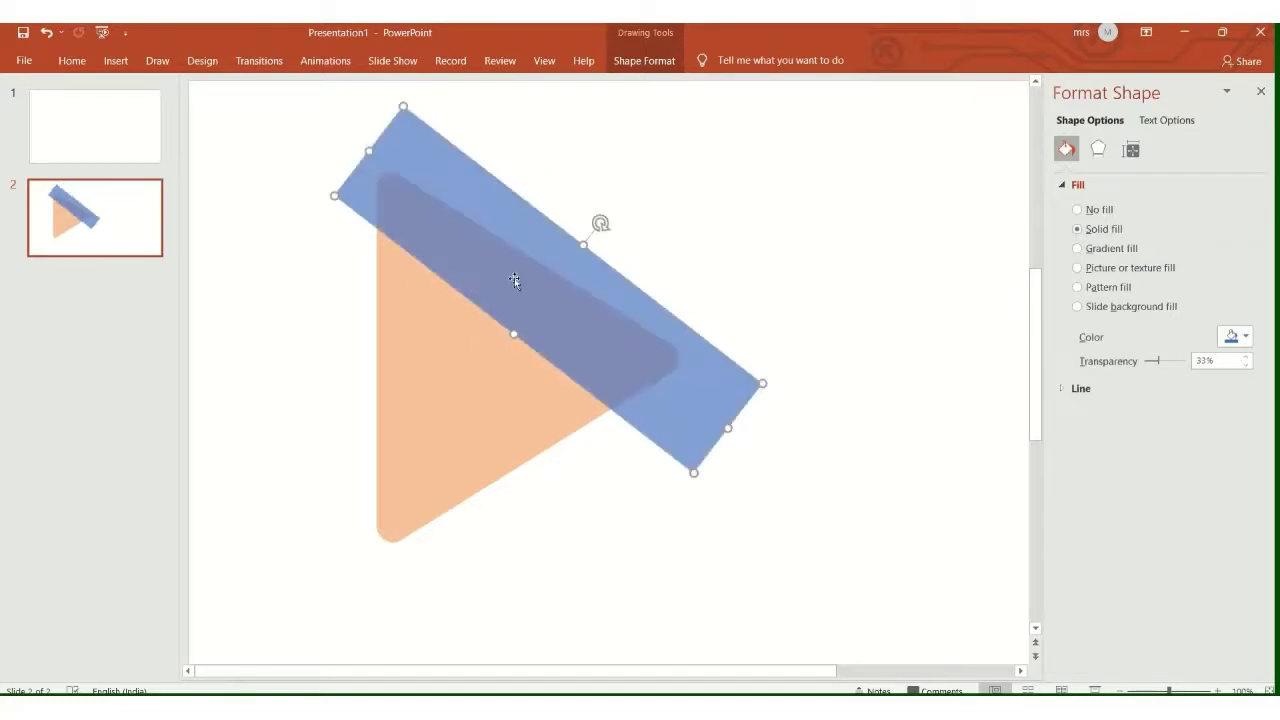
pyautogui.moveTo(514, 281); pyautogui.dragTo(536, 256)
pyautogui.click(741, 258)
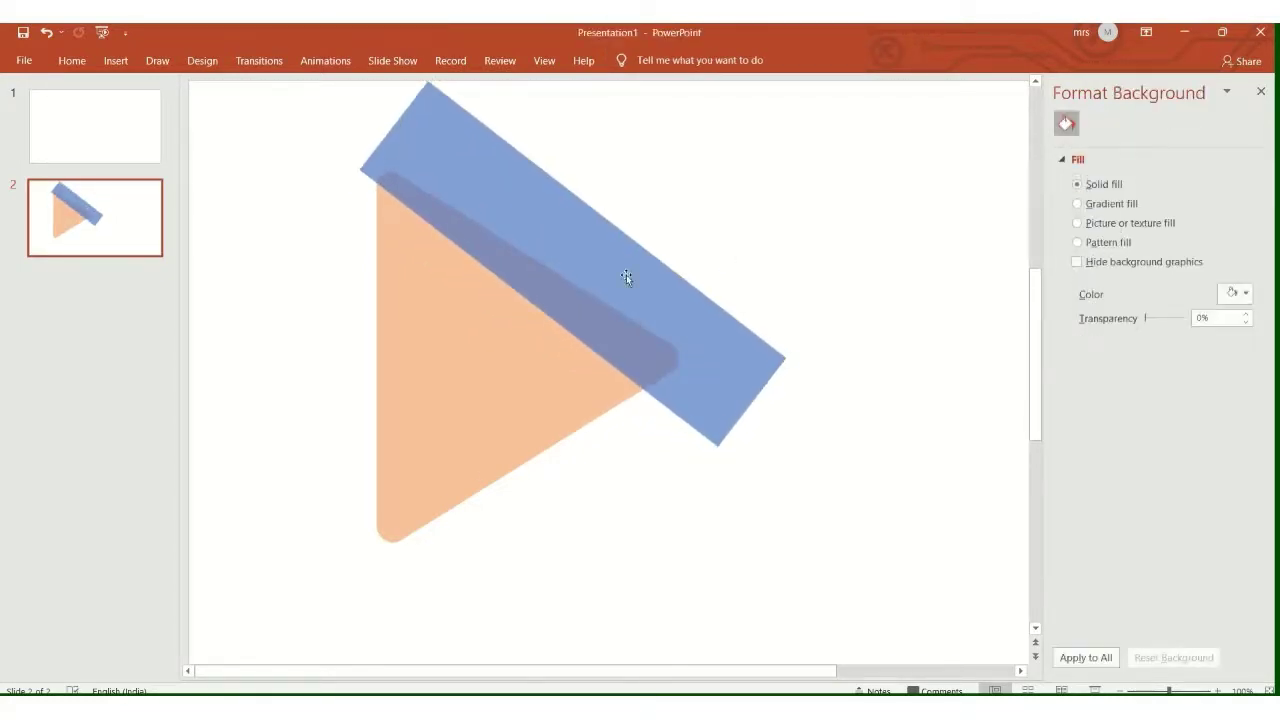
# Step: Duplicate the tilted rectangle and rotate and move the copy into a mirrored position along the triangle's lower sloping edge
pyautogui.click(629, 277)
pyautogui.hotkey('ctrl', 'd')
pyautogui.moveTo(684, 315); pyautogui.dragTo(583, 454)
pyautogui.moveTo(538, 354); pyautogui.dragTo(551, 471)
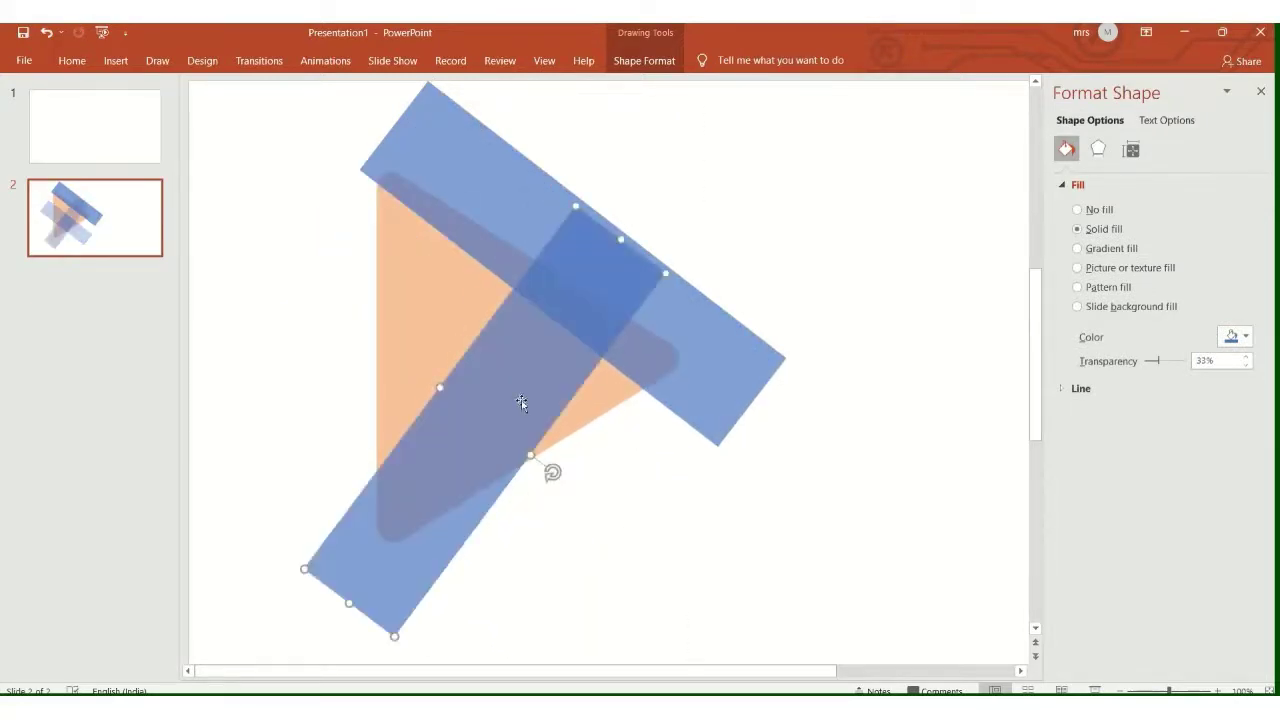
pyautogui.moveTo(521, 400); pyautogui.dragTo(570, 412)
pyautogui.moveTo(602, 481)
pyautogui.mouseDown()
pyautogui.moveTo(594, 506)
pyautogui.moveTo(612, 495)
pyautogui.mouseUp()
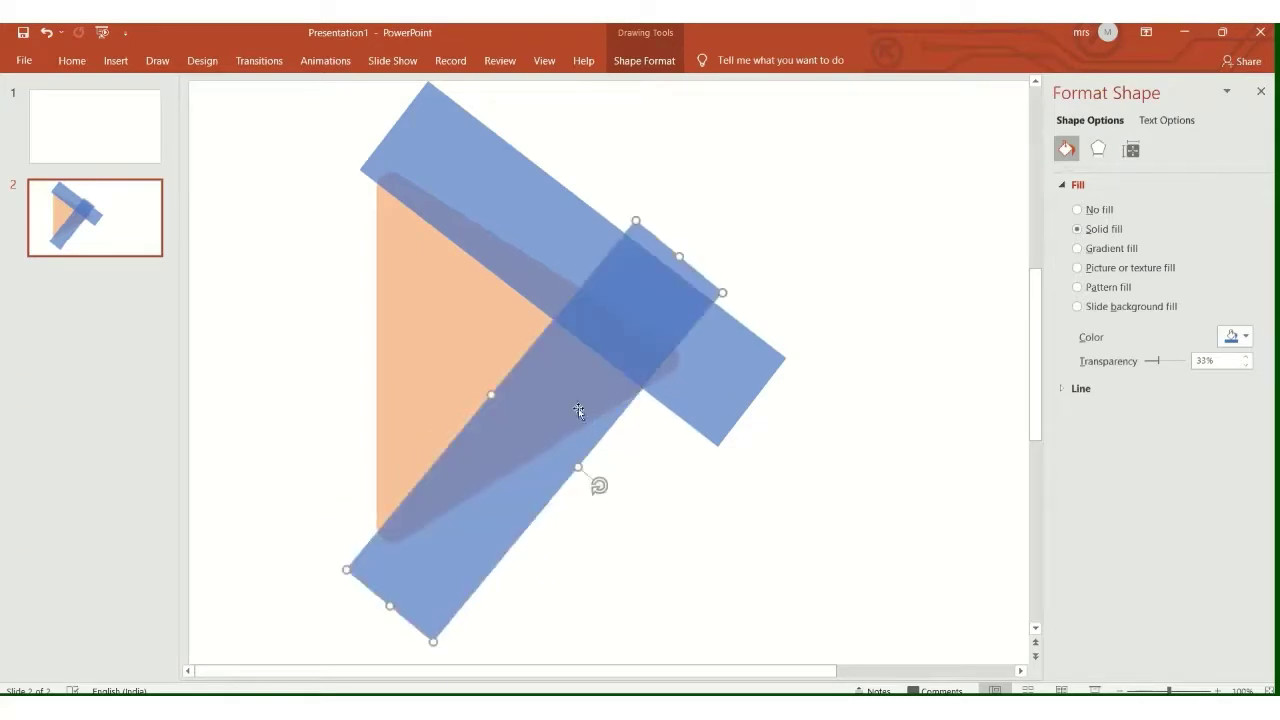
pyautogui.moveTo(579, 411); pyautogui.dragTo(587, 457)
pyautogui.moveTo(613, 529); pyautogui.dragTo(608, 558)
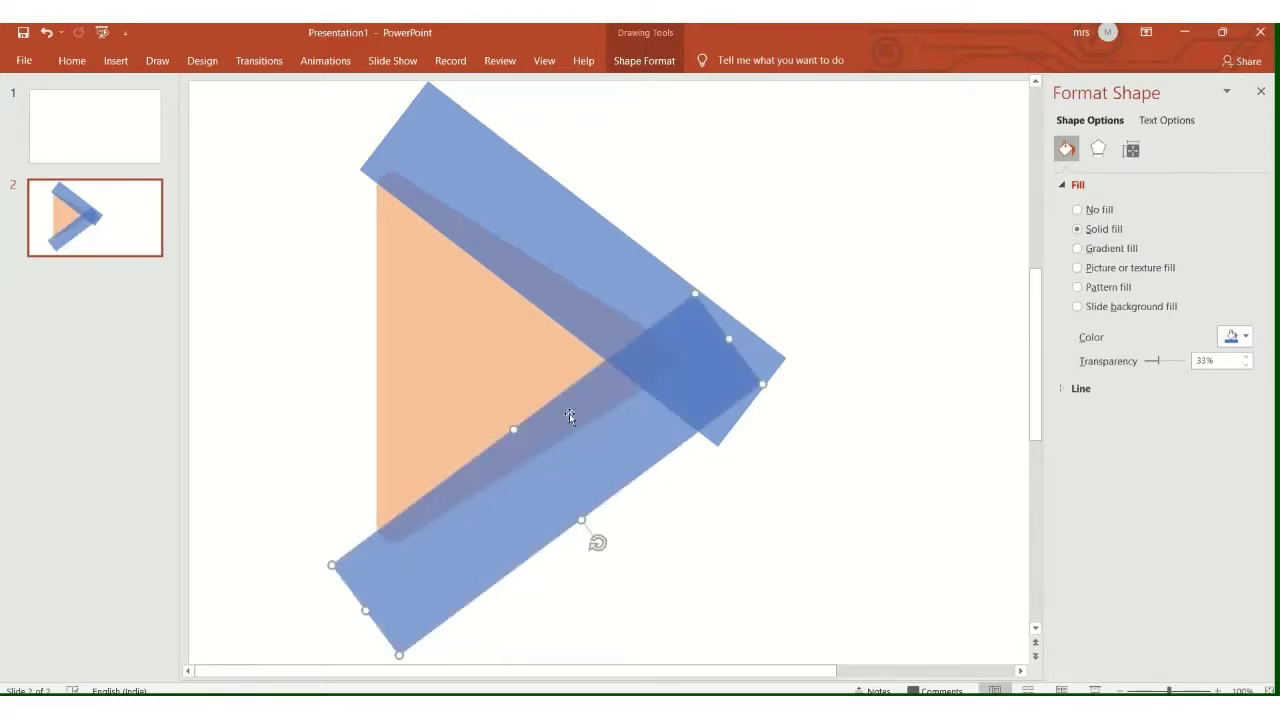
# Step: Fine-tune the positions of both rectangles so their inner edges cross on the triangle's horizontal centre line near its tip
pyautogui.moveTo(569, 413)
pyautogui.mouseDown()
pyautogui.moveTo(561, 400)
pyautogui.moveTo(568, 408)
pyautogui.mouseUp()
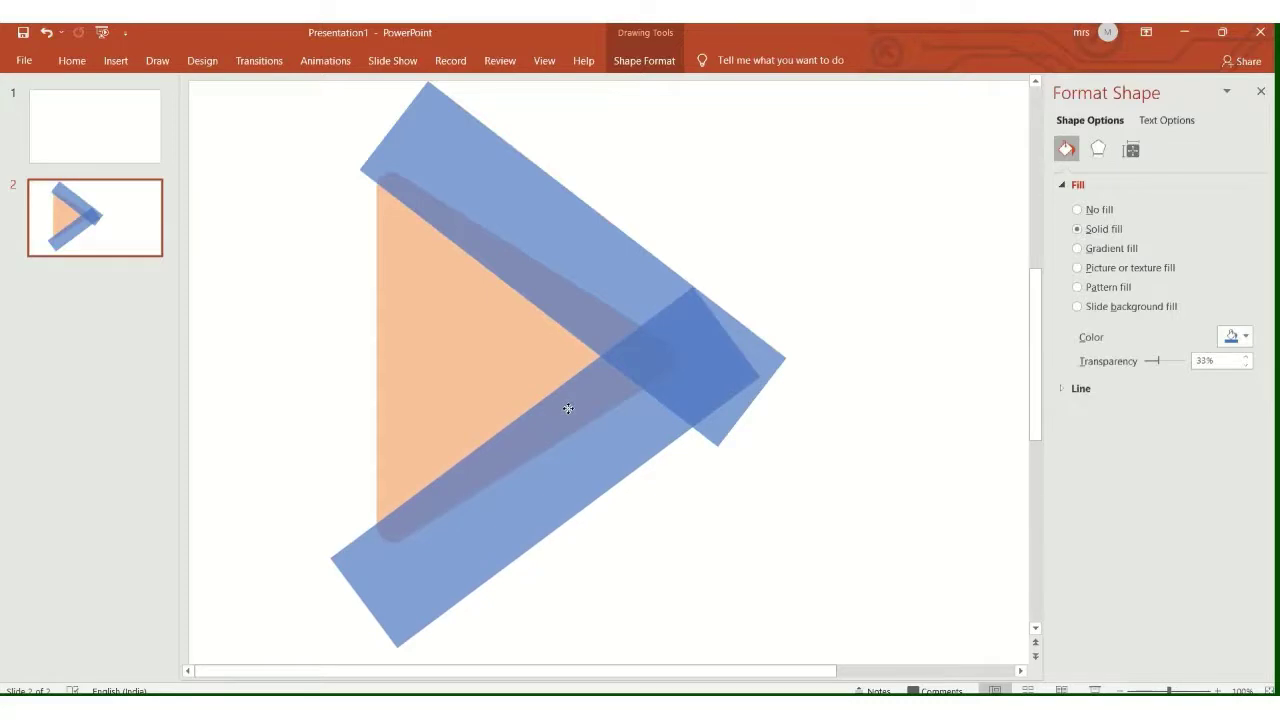
pyautogui.moveTo(568, 408); pyautogui.dragTo(568, 408)
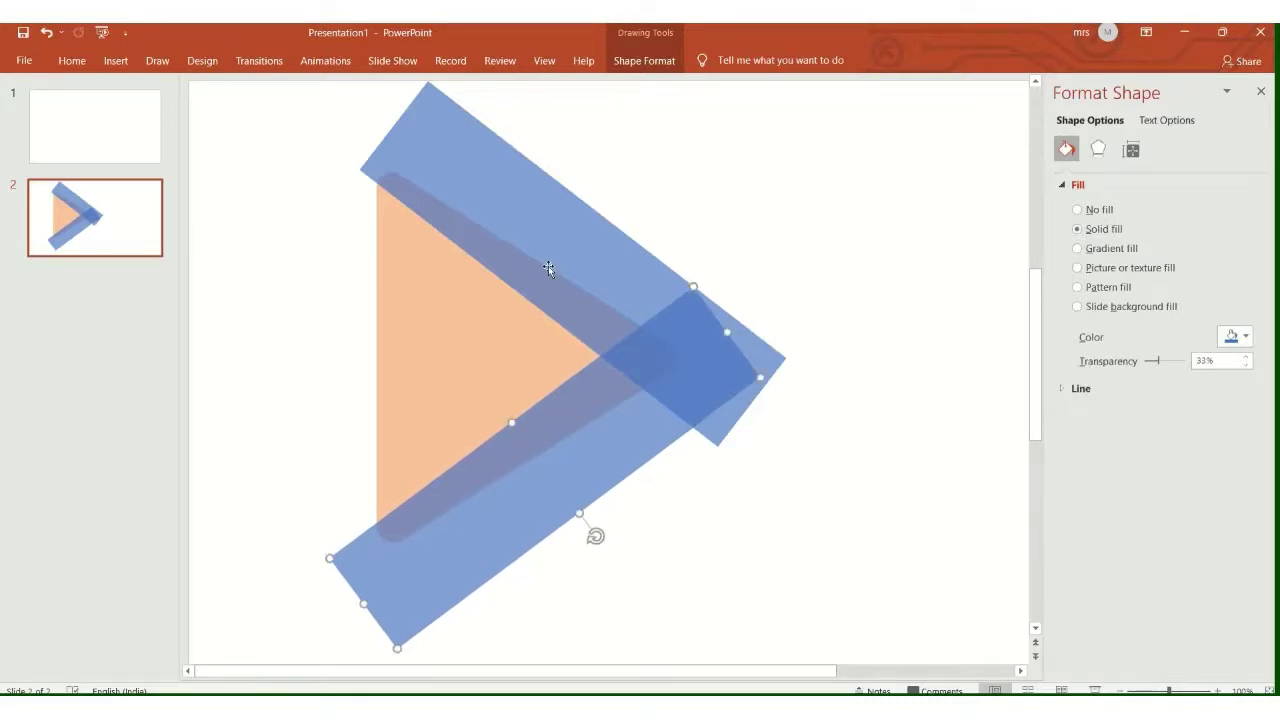
pyautogui.moveTo(523, 250); pyautogui.dragTo(523, 256)
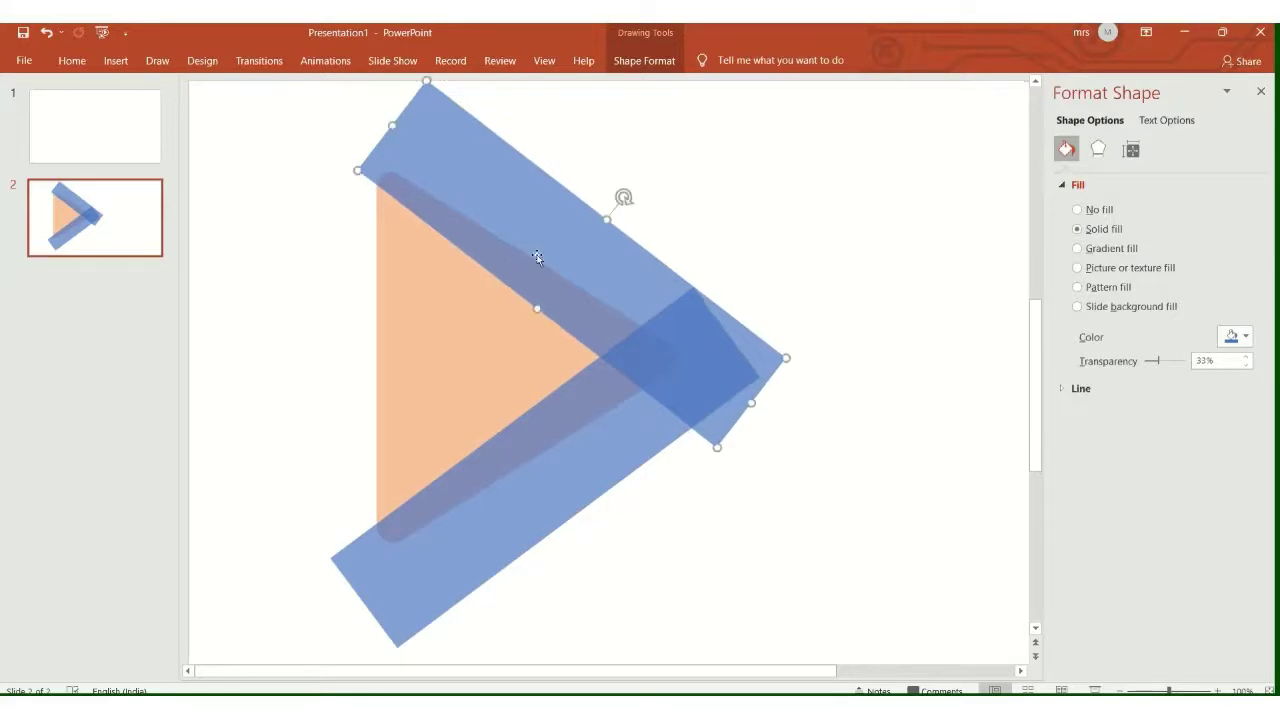
pyautogui.click(786, 230)
# Step: Select the triangle and both rectangles and split them into separate pieces with Fragment
pyautogui.moveTo(308, 93); pyautogui.dragTo(476, 159)
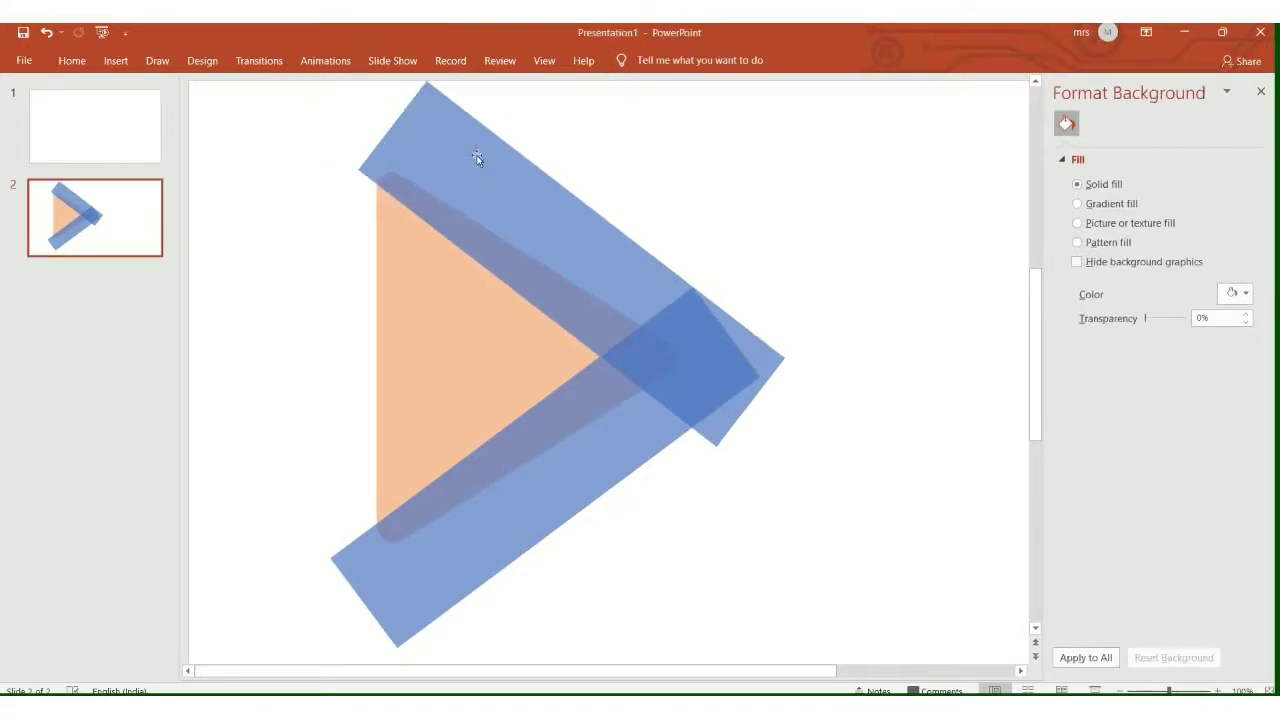
pyautogui.hotkey('ctrl', 'a')
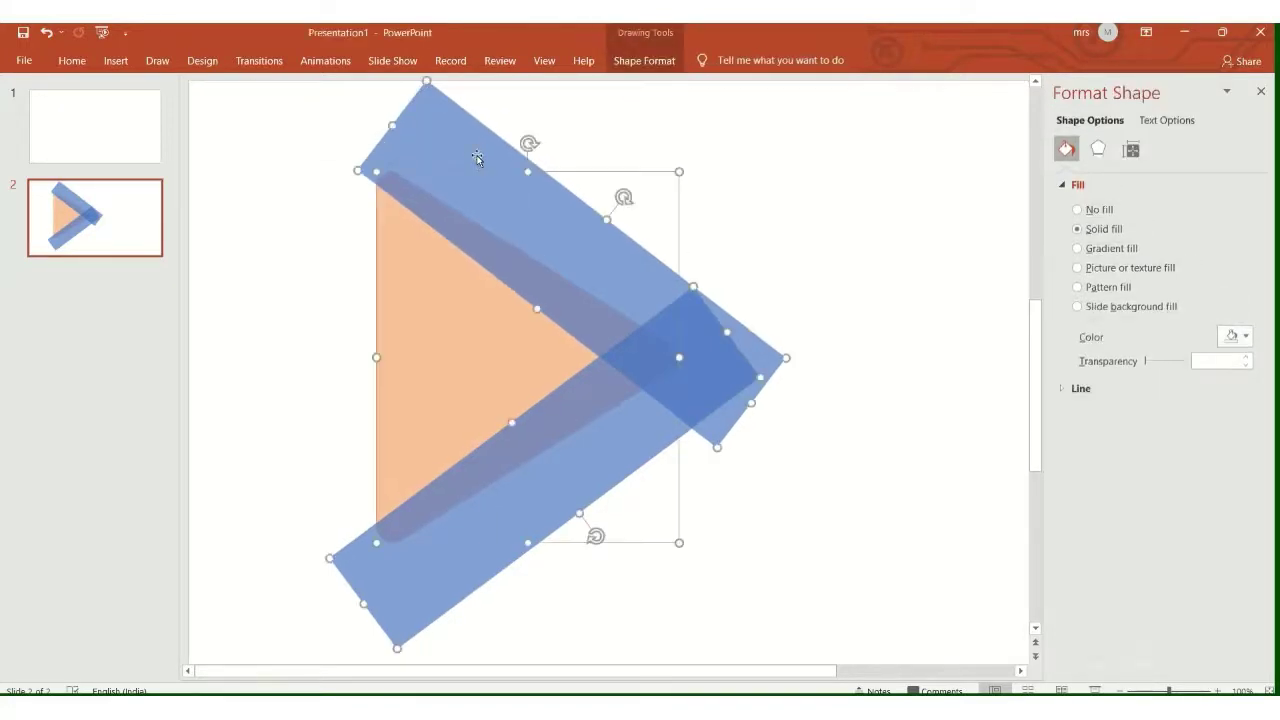
pyautogui.click(645, 60)
pyautogui.click(205, 124)
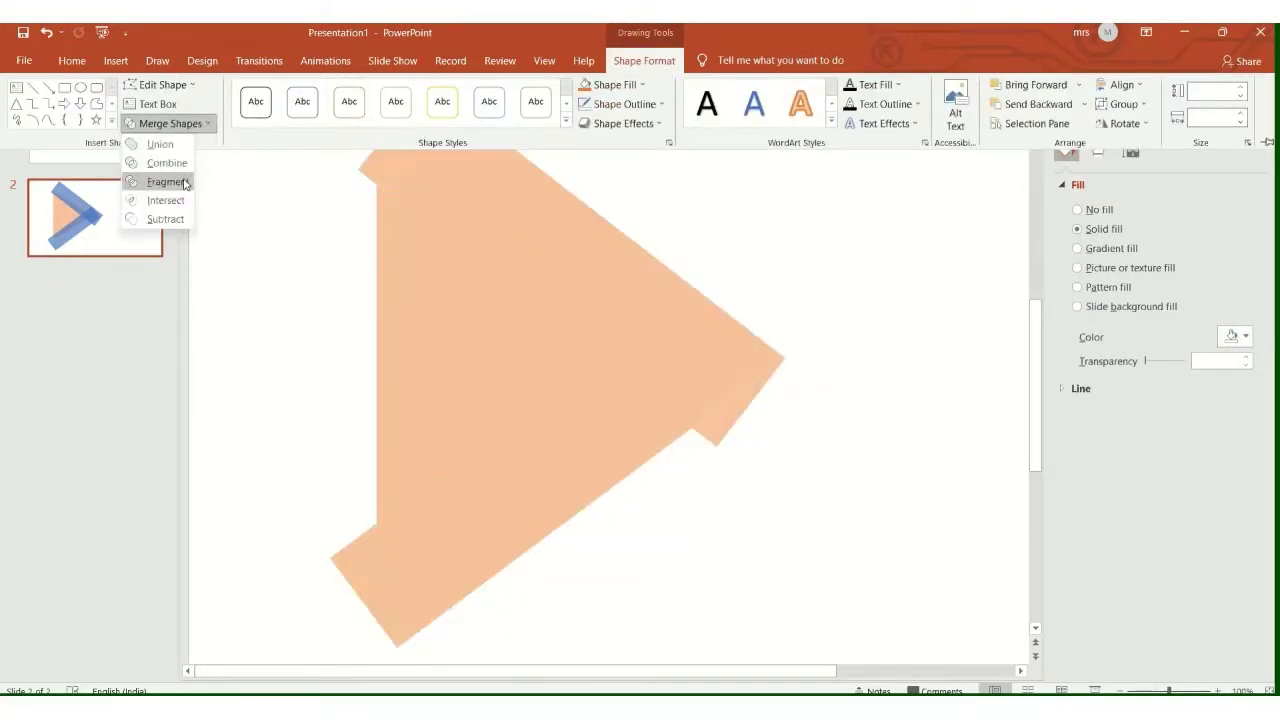
pyautogui.click(160, 181)
pyautogui.click(230, 232)
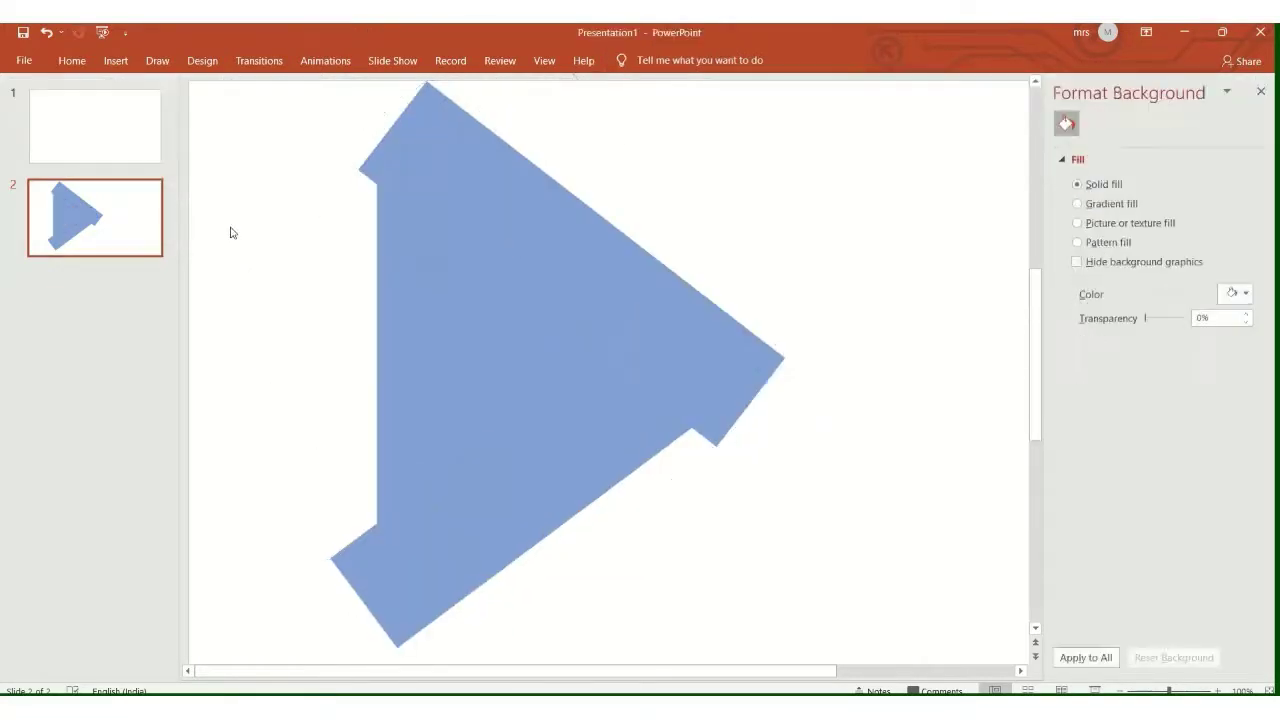
# Step: Delete the rectangle pieces that lie outside the rounded triangle
pyautogui.click(542, 190)
pyautogui.press('Delete')
pyautogui.click(713, 333)
pyautogui.press('Delete')
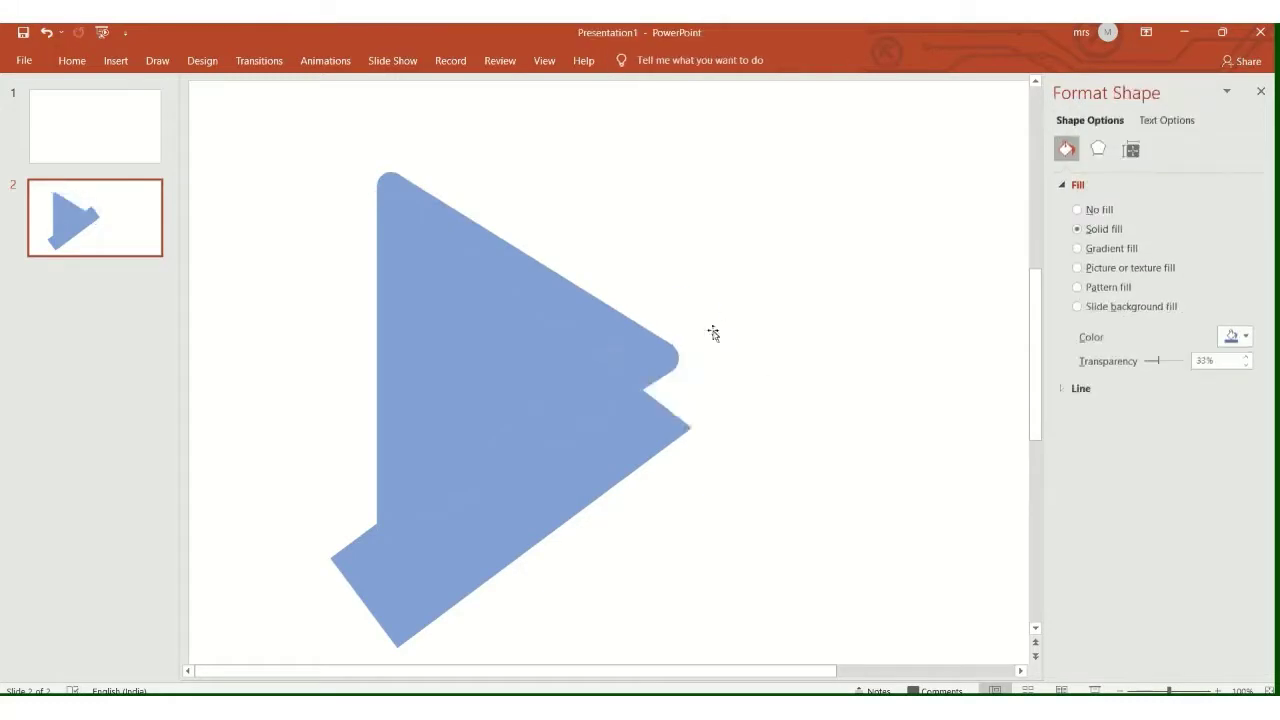
pyautogui.click(616, 453)
pyautogui.press('Delete')
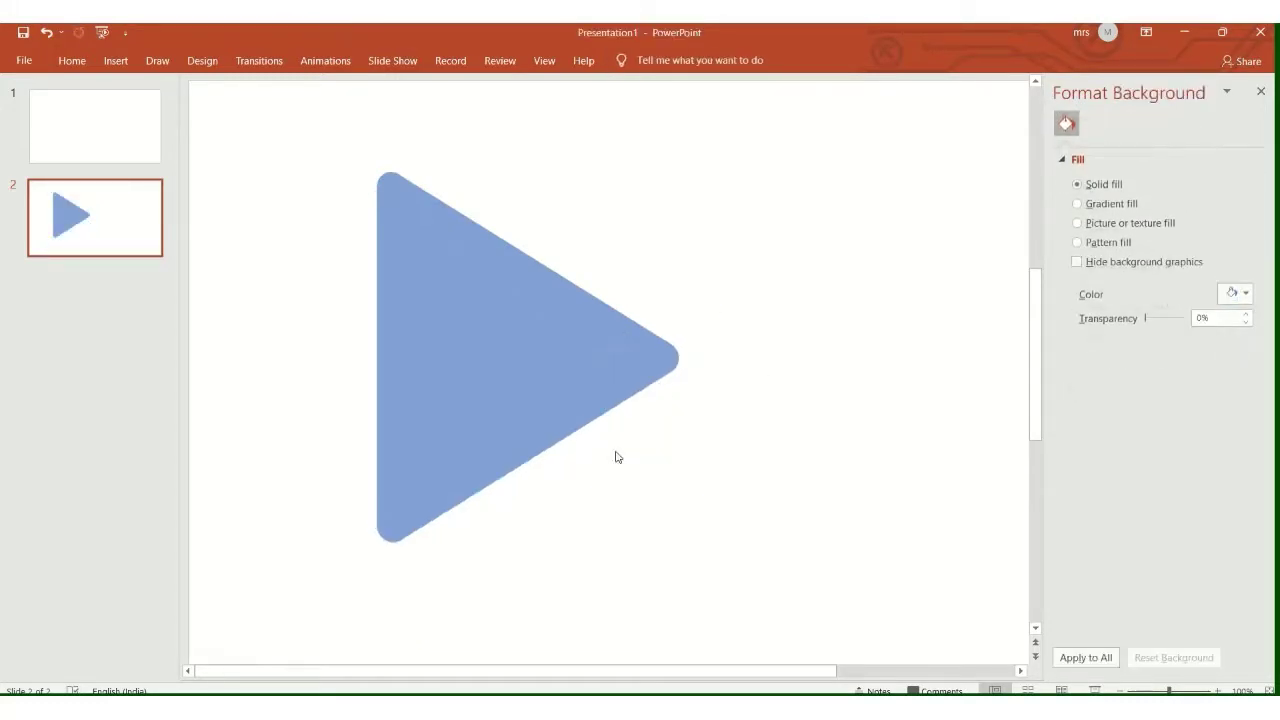
# Step: Set the upper sloping strip's transparency to 0% and apply the solid green shape style
pyautogui.click(541, 321)
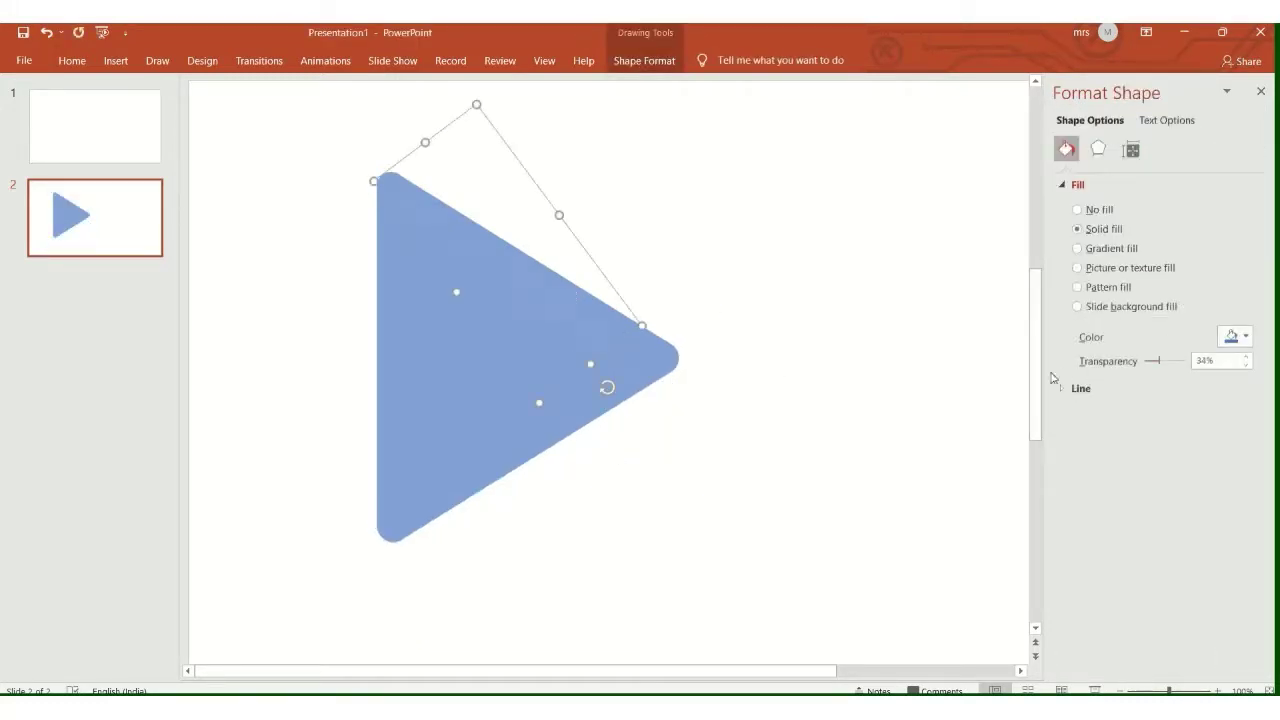
pyautogui.moveTo(1157, 365); pyautogui.dragTo(1145, 362)
pyautogui.click(652, 66)
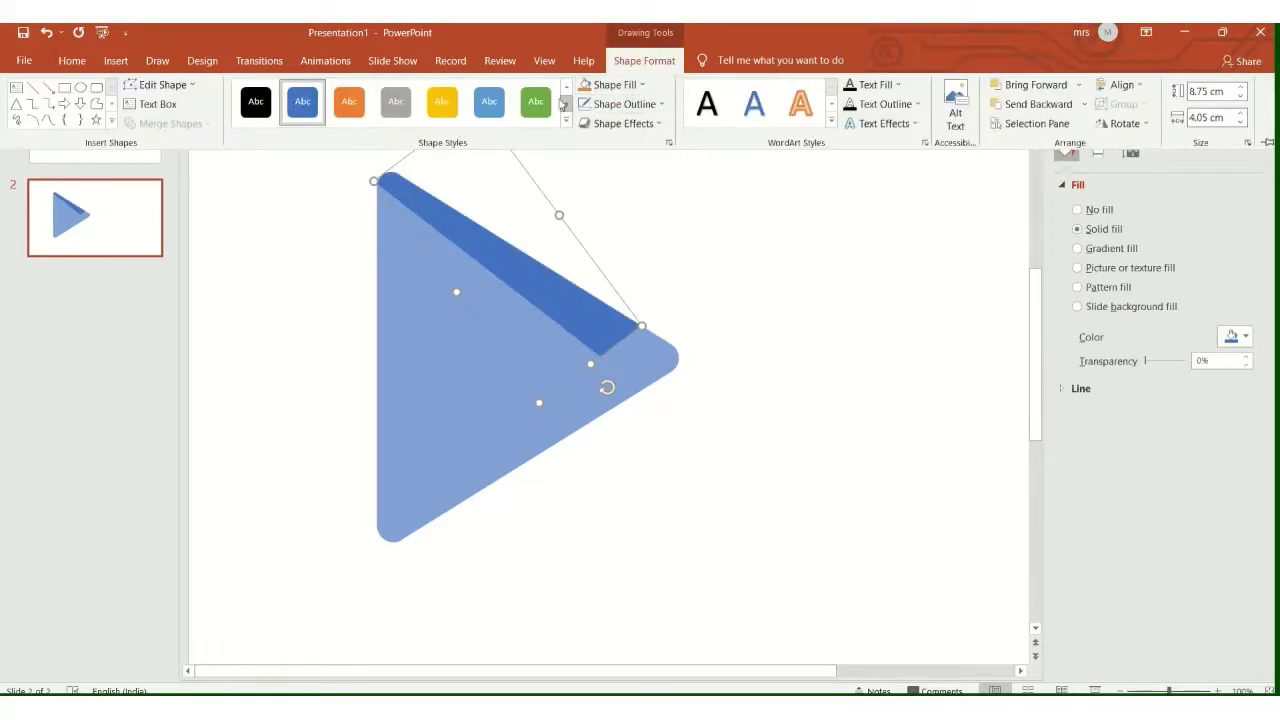
pyautogui.click(536, 101)
pyautogui.click(658, 309)
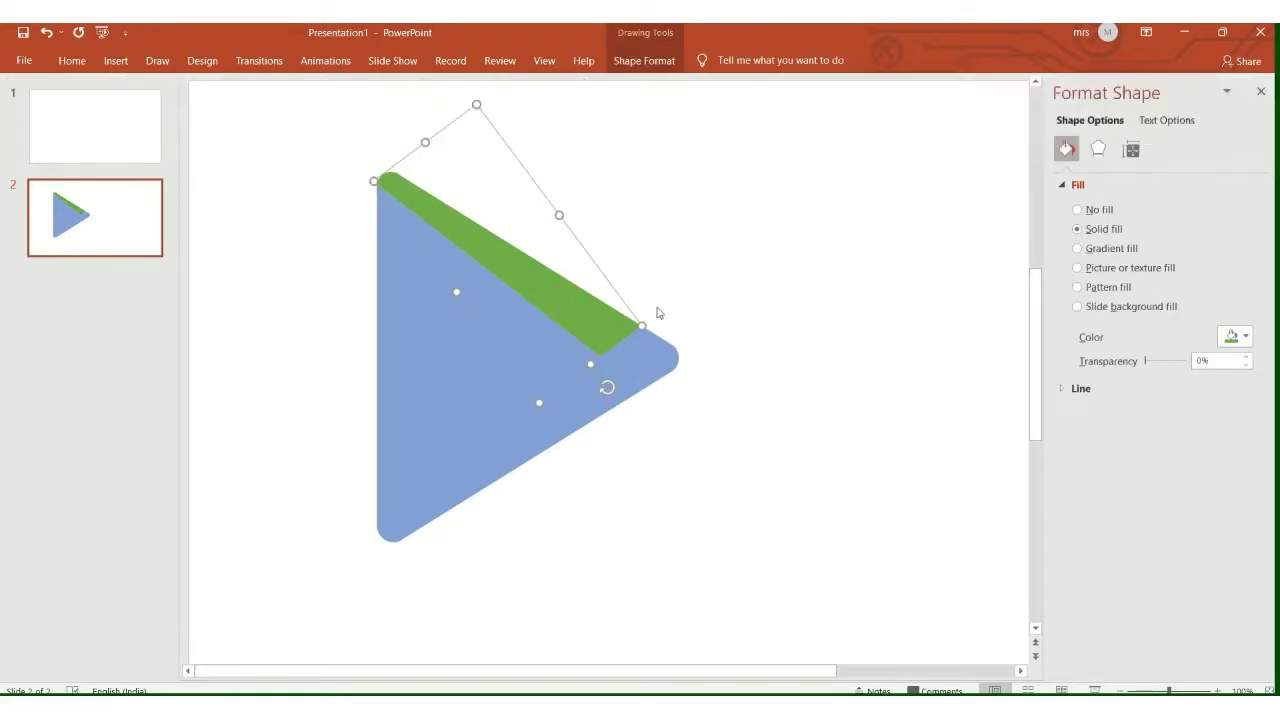
# Step: Set the transparency of the piece at the triangle's right-hand tip to 0% and fill it with gold
pyautogui.click(626, 359)
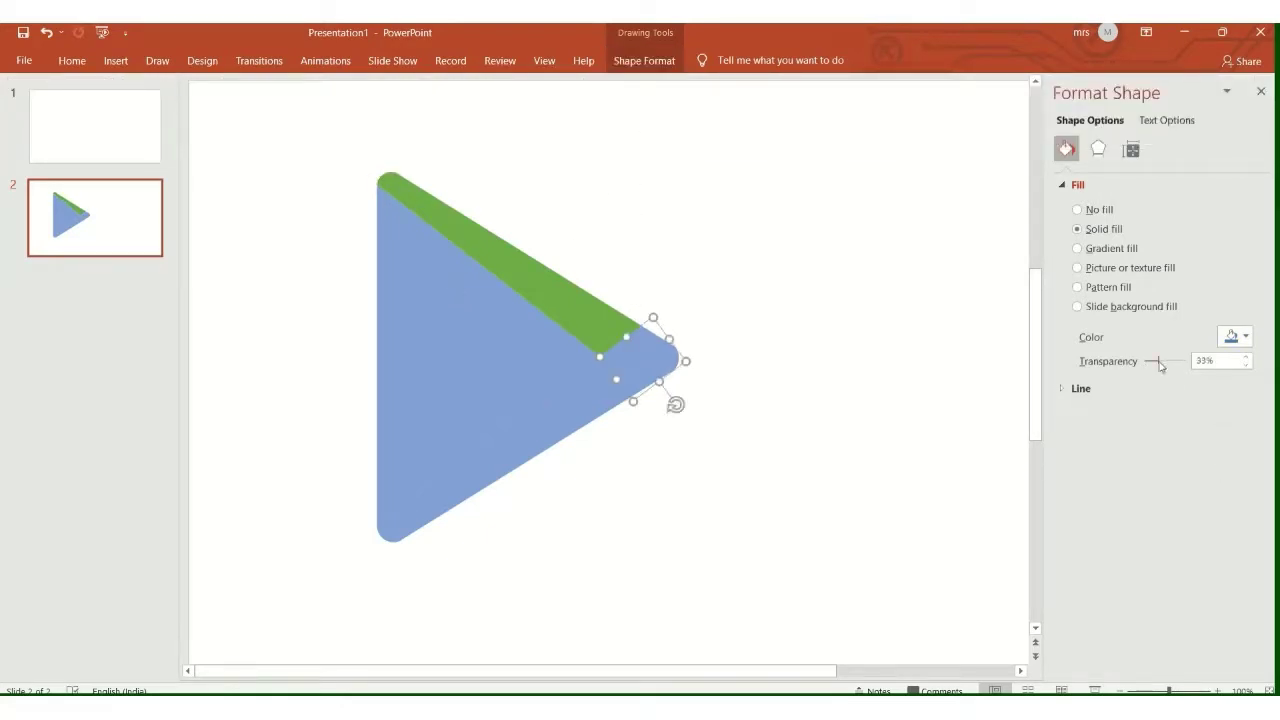
pyautogui.moveTo(1157, 362); pyautogui.dragTo(1134, 366)
pyautogui.click(645, 60)
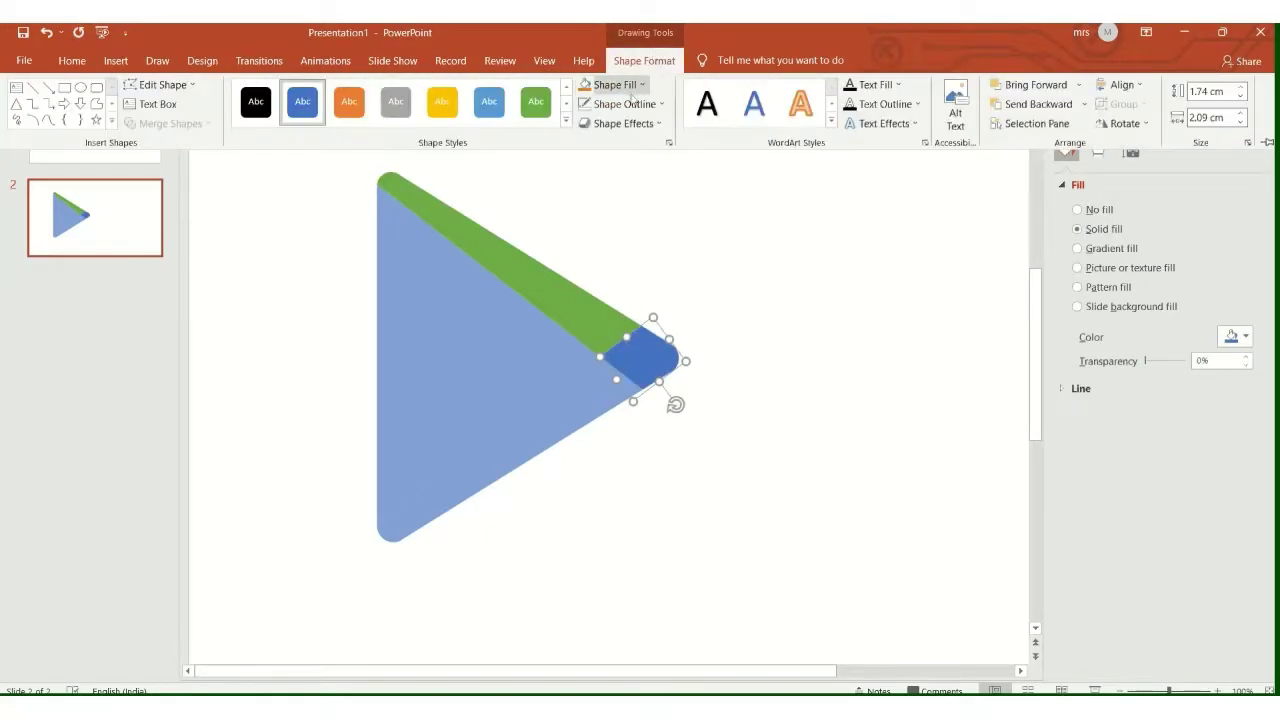
pyautogui.click(643, 86)
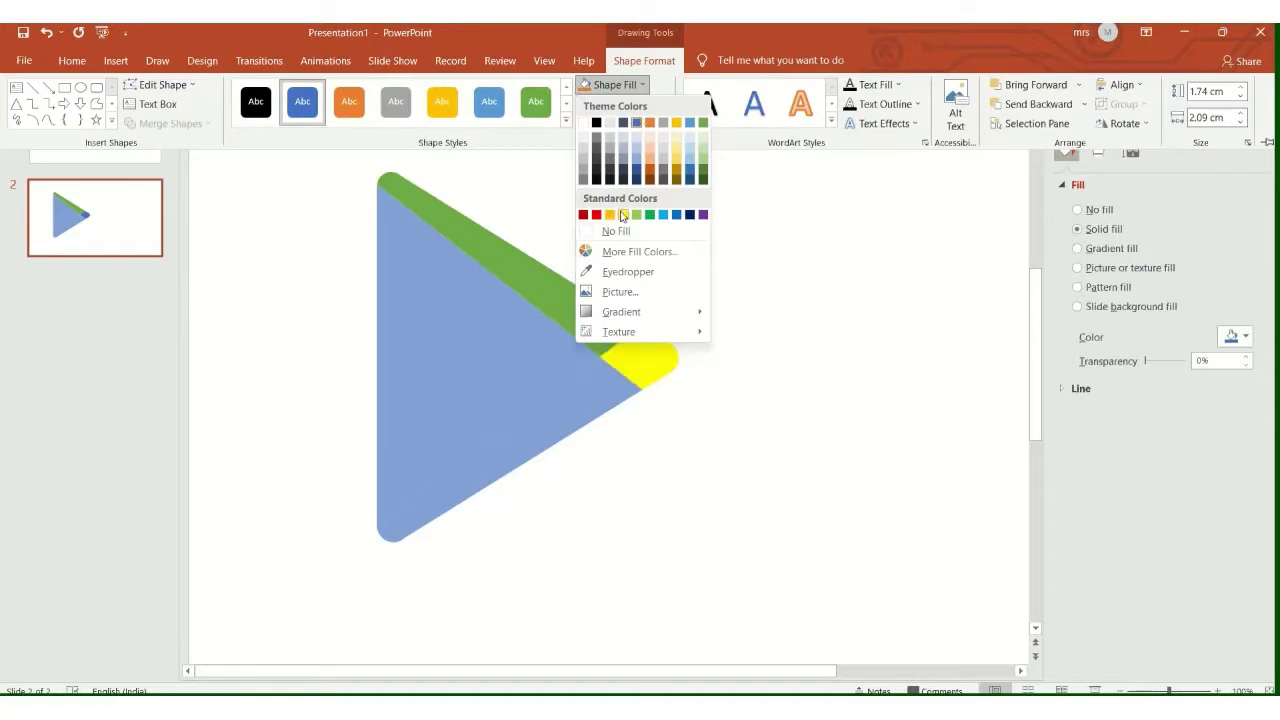
pyautogui.click(621, 215)
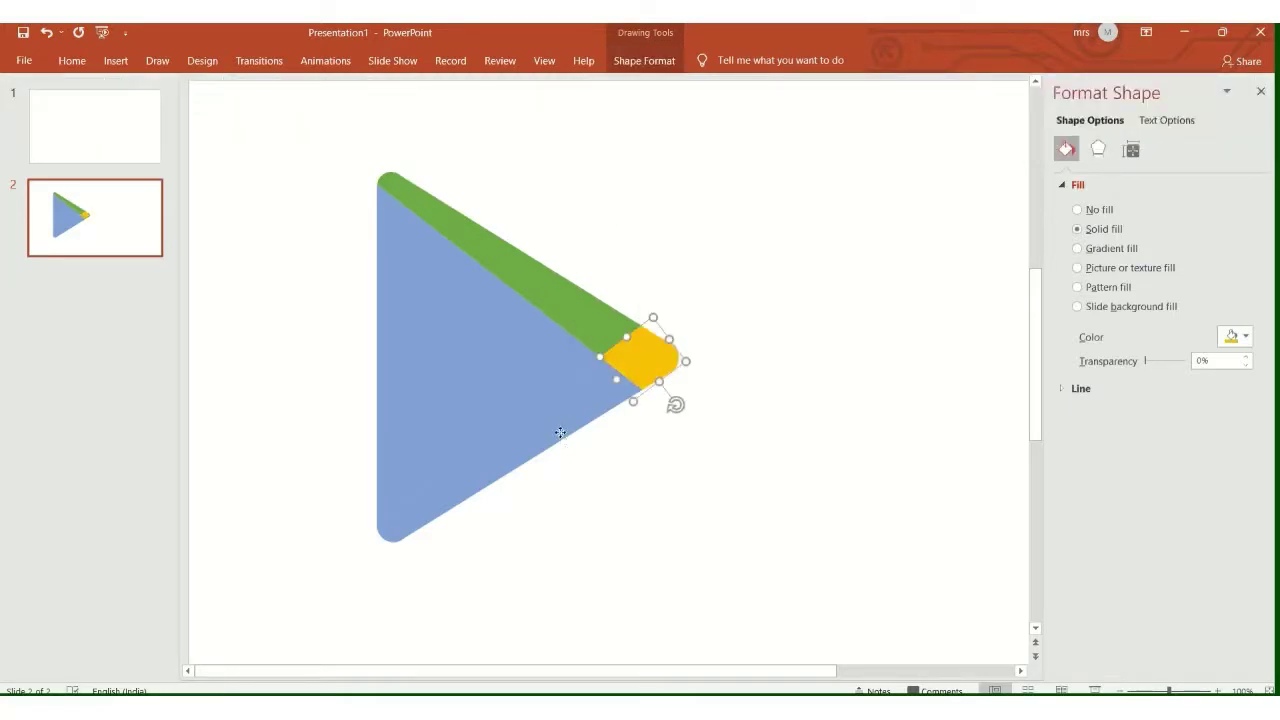
# Step: Set the lower sloping strip's transparency to 0% and fill it with red
pyautogui.moveTo(1153, 361); pyautogui.dragTo(1140, 364)
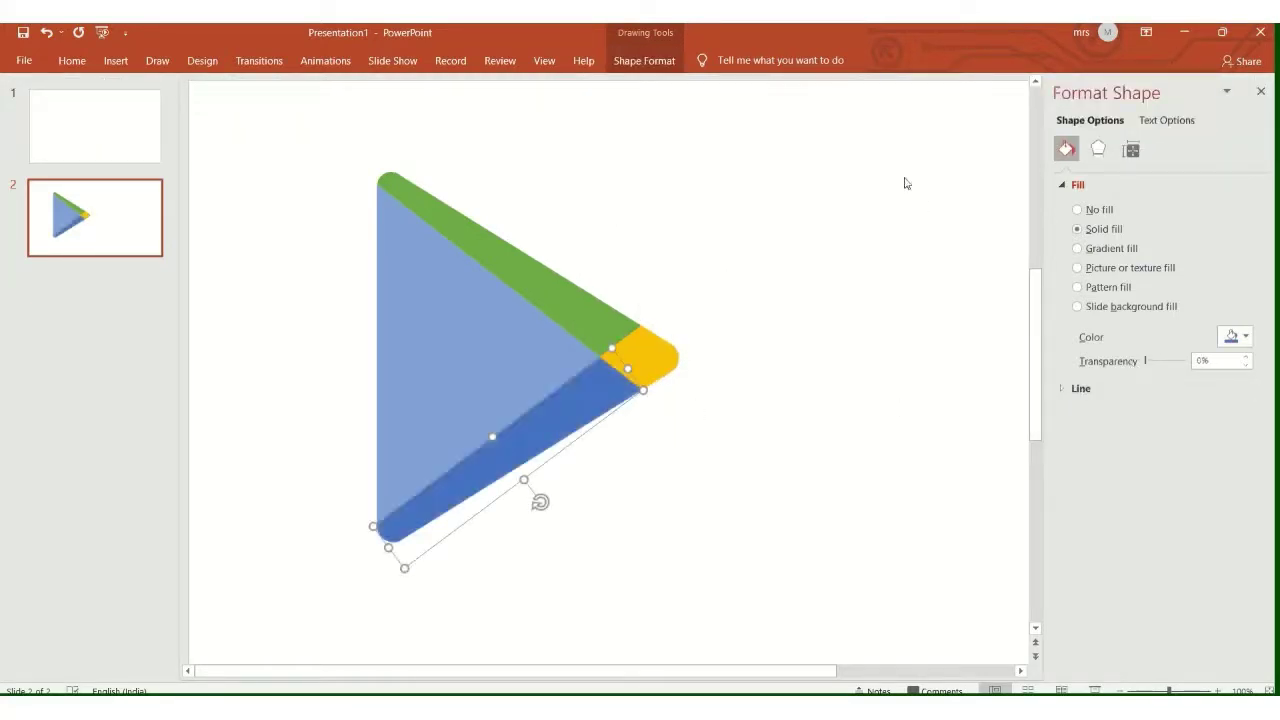
pyautogui.click(645, 60)
pyautogui.click(612, 84)
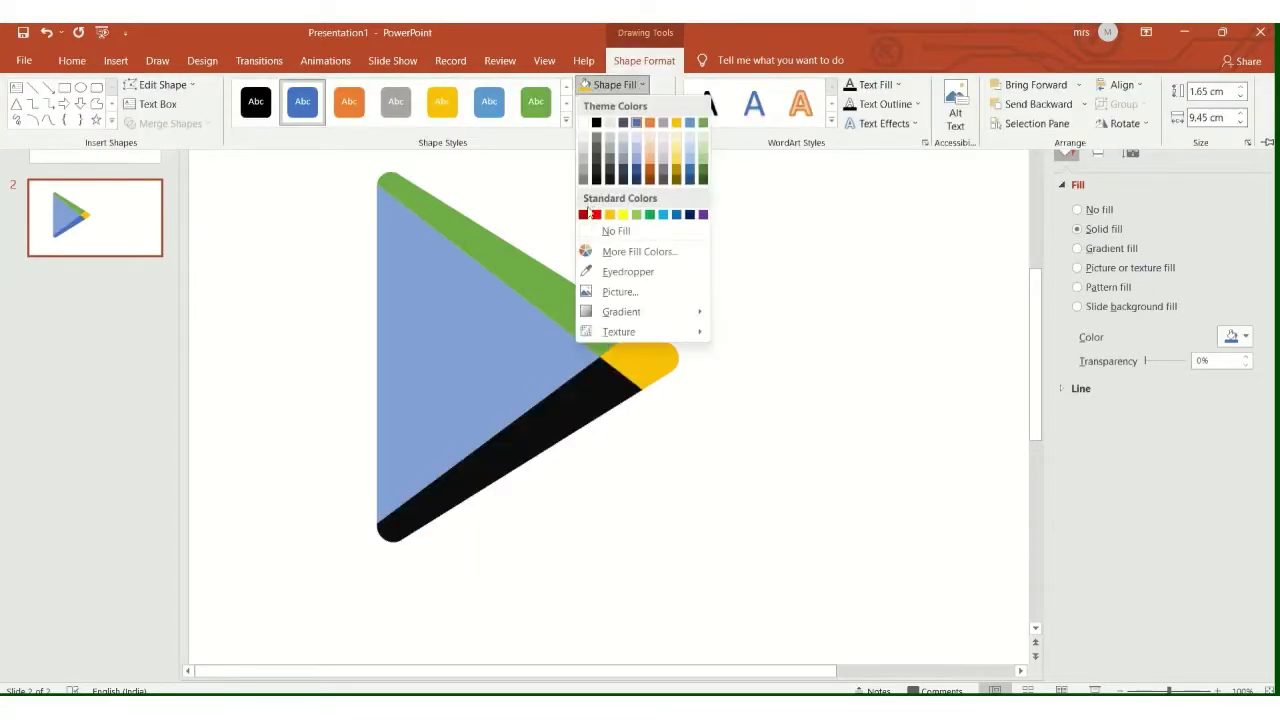
pyautogui.click(590, 214)
# Step: Set the large inner triangle piece's transparency to 0% and fill it with light blue
pyautogui.click(444, 310)
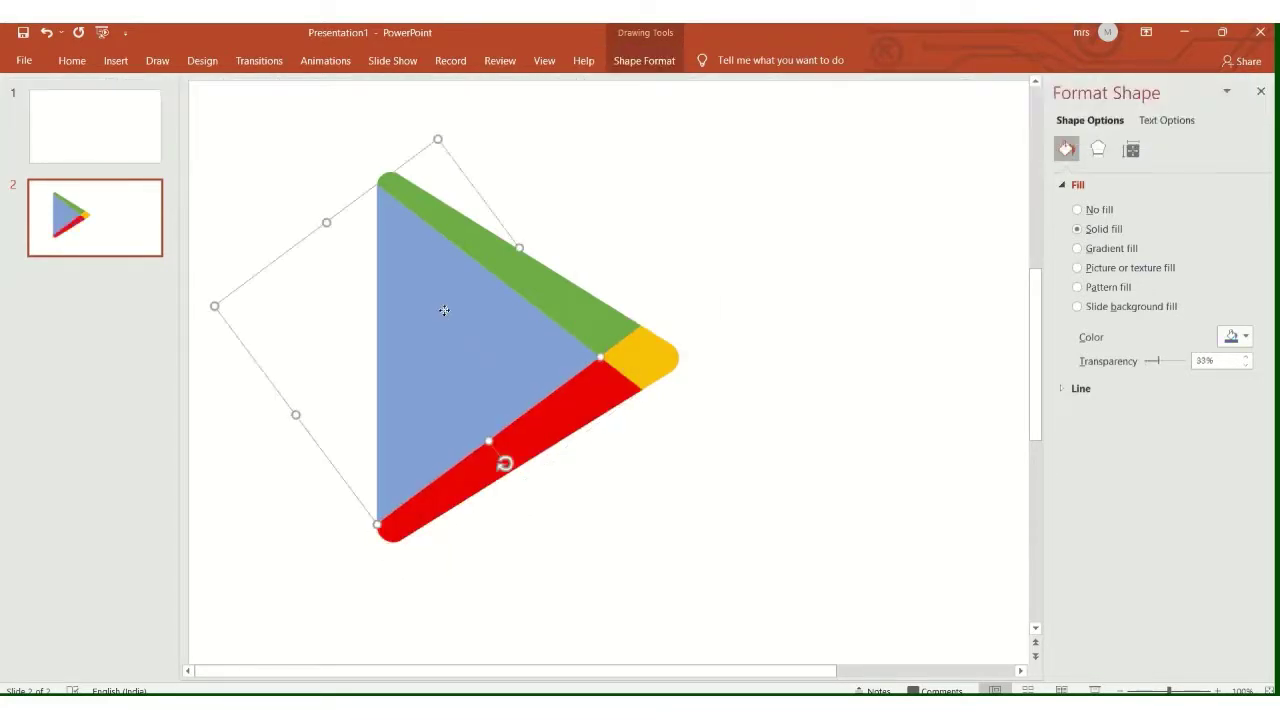
pyautogui.moveTo(1160, 366); pyautogui.dragTo(1145, 362)
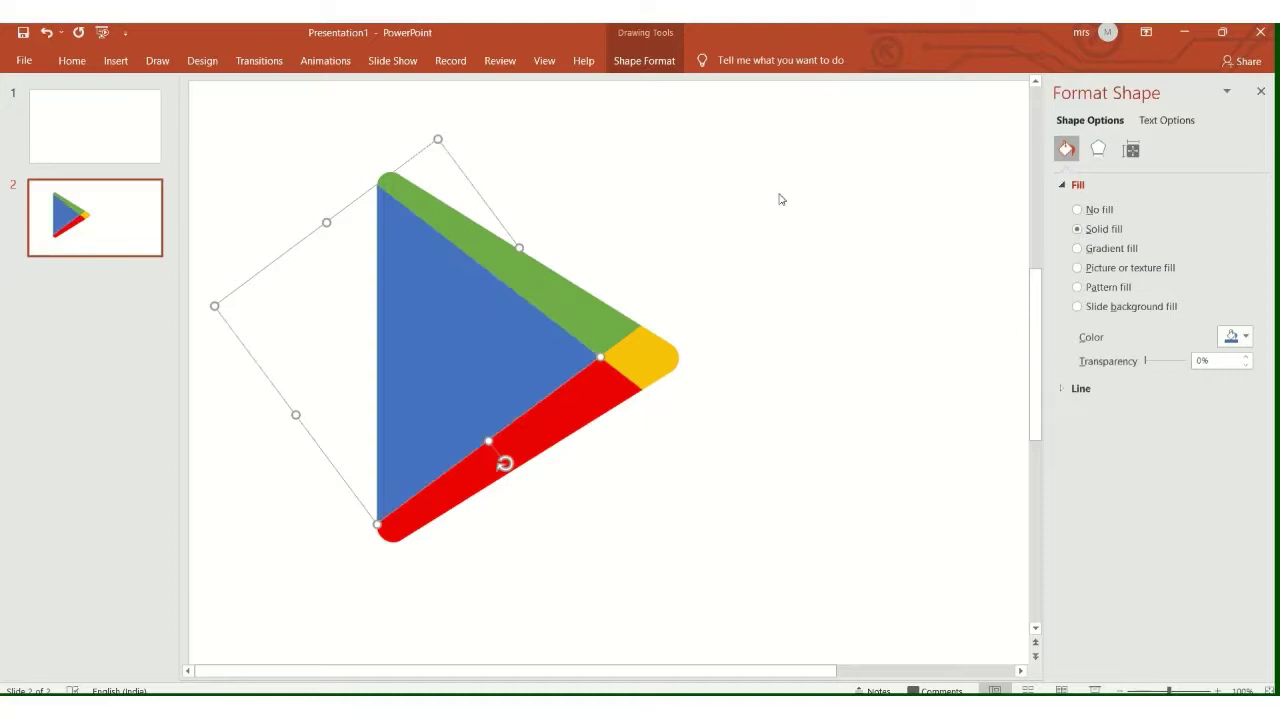
pyautogui.click(652, 62)
pyautogui.click(645, 86)
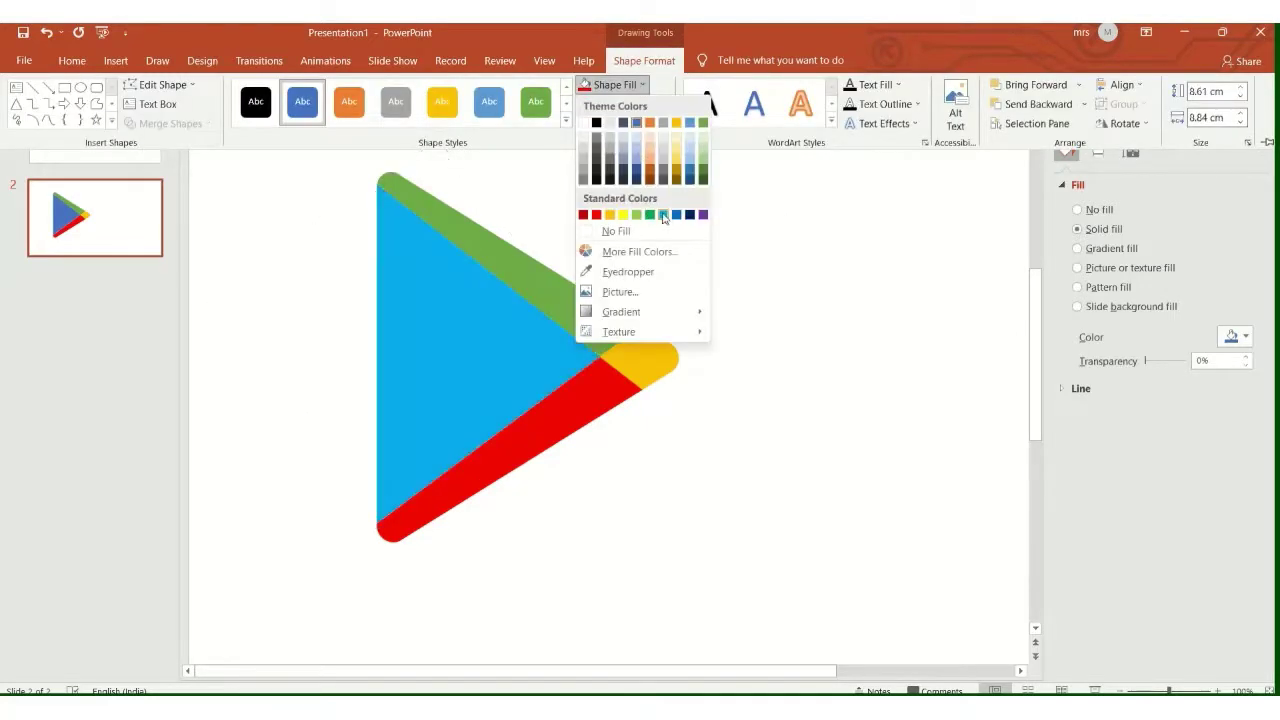
pyautogui.click(667, 218)
pyautogui.click(769, 237)
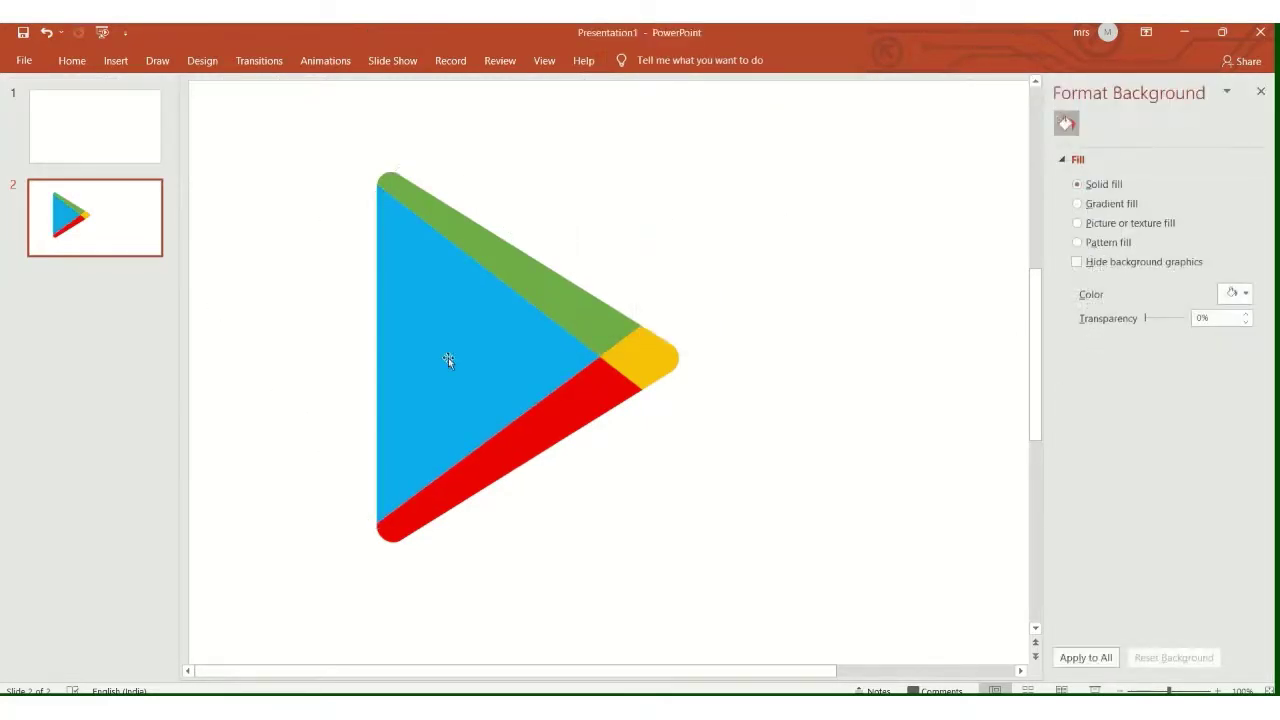
# Step: Select all the coloured pieces on the slide and group them into one object
pyautogui.moveTo(446, 360)
pyautogui.mouseDown()
pyautogui.moveTo(389, 386)
pyautogui.moveTo(447, 361)
pyautogui.mouseUp()
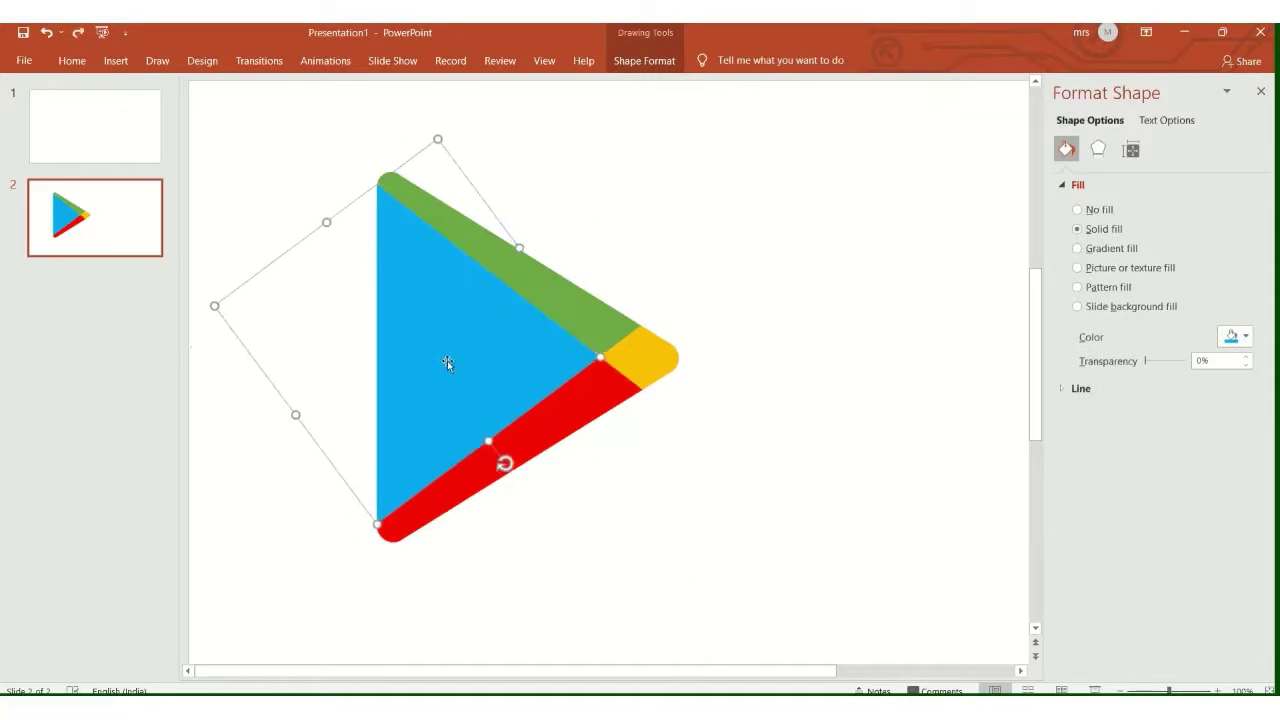
pyautogui.click(685, 236)
pyautogui.hotkey('ctrl', 'a')
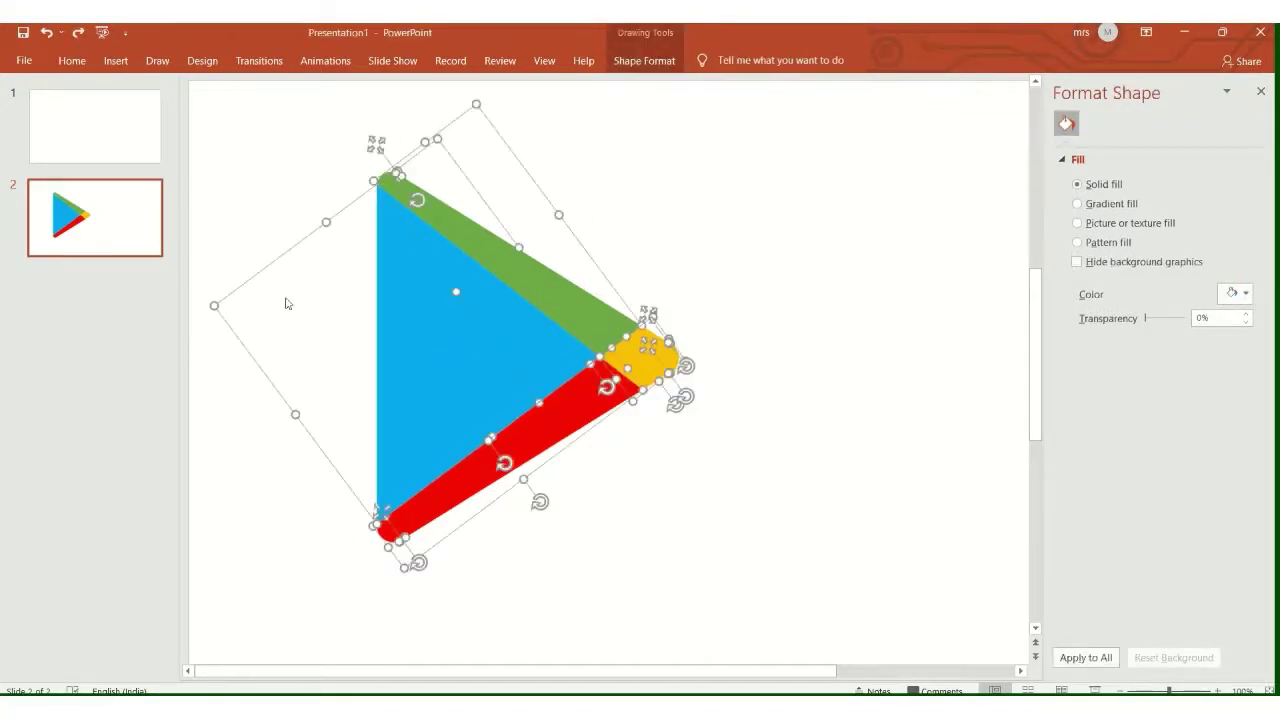
pyautogui.rightClick(518, 330)
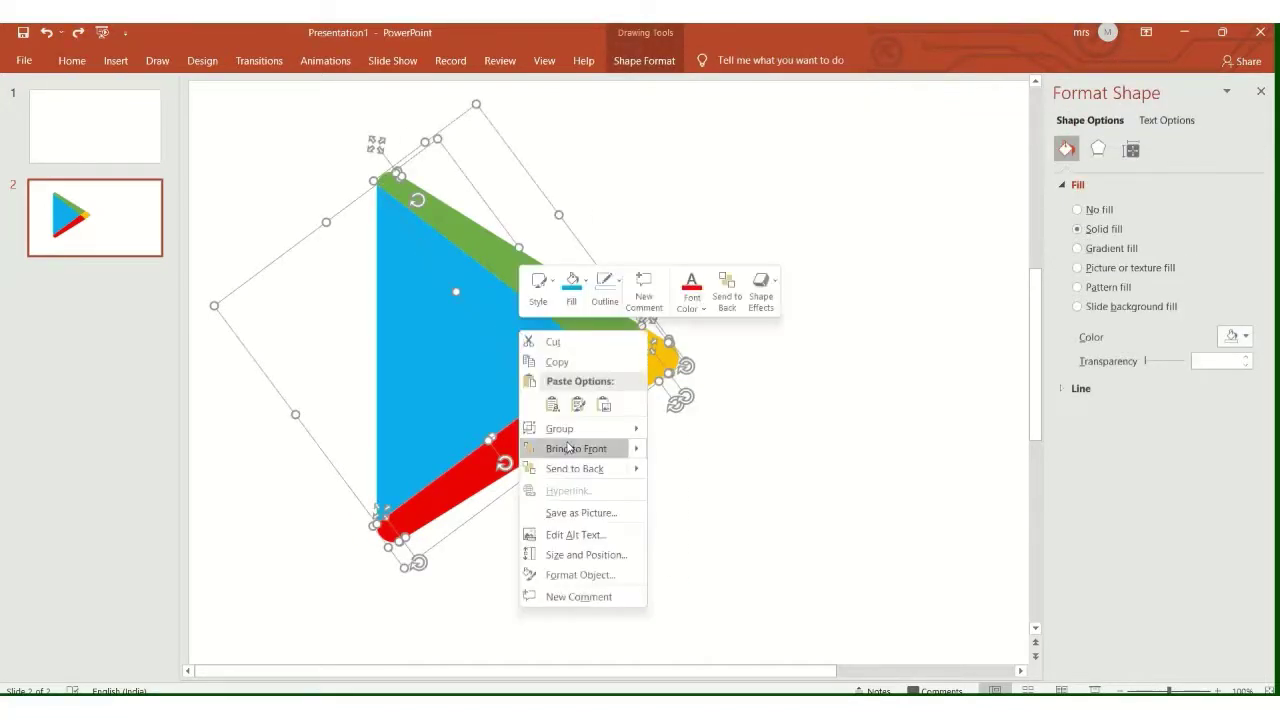
pyautogui.moveTo(570, 429)
pyautogui.click(716, 435)
pyautogui.click(717, 426)
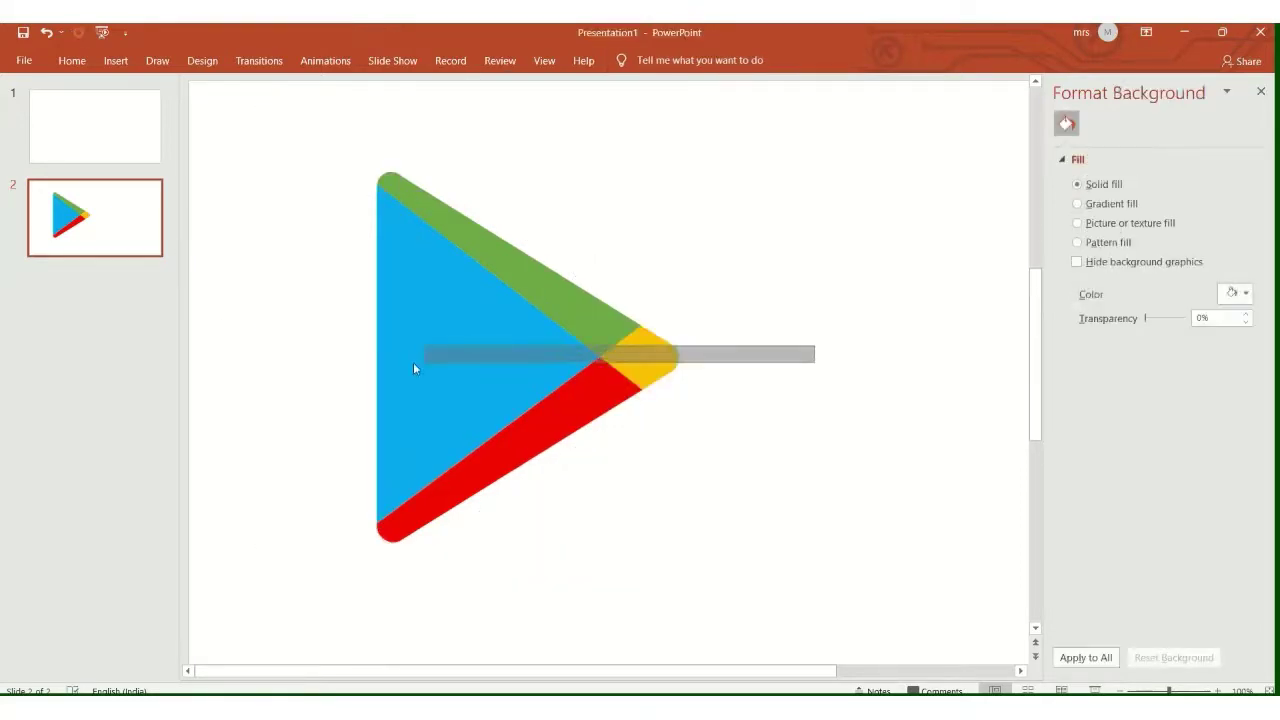